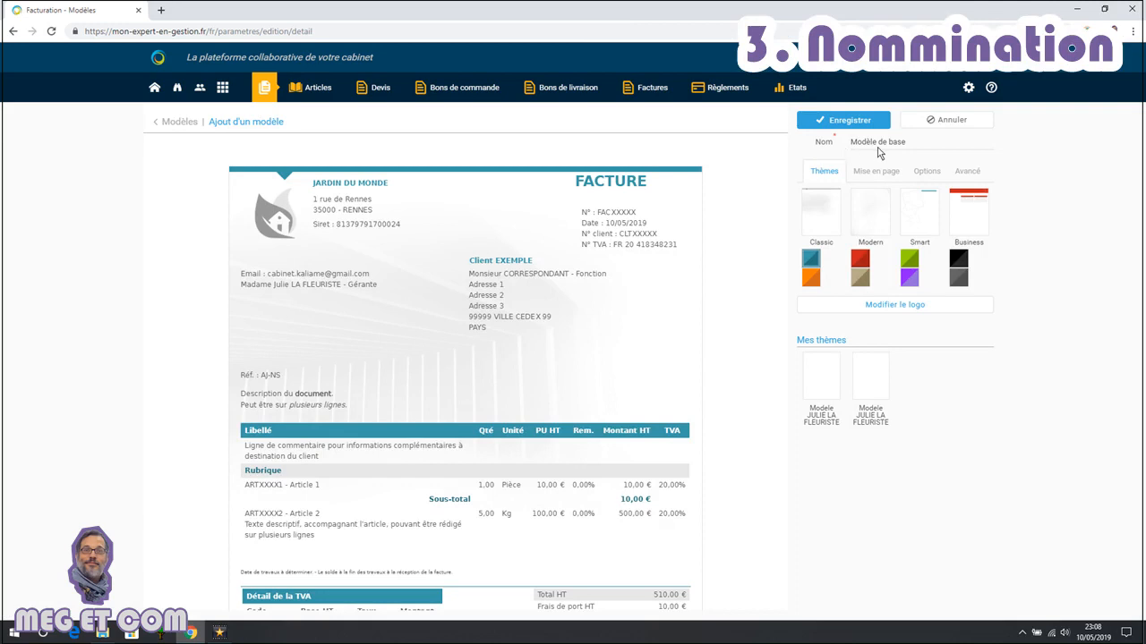
Rename the template as Modèle MEGETCOM
drag(906, 143, 883, 147)
key(BackSpace)
click(1052, 199)
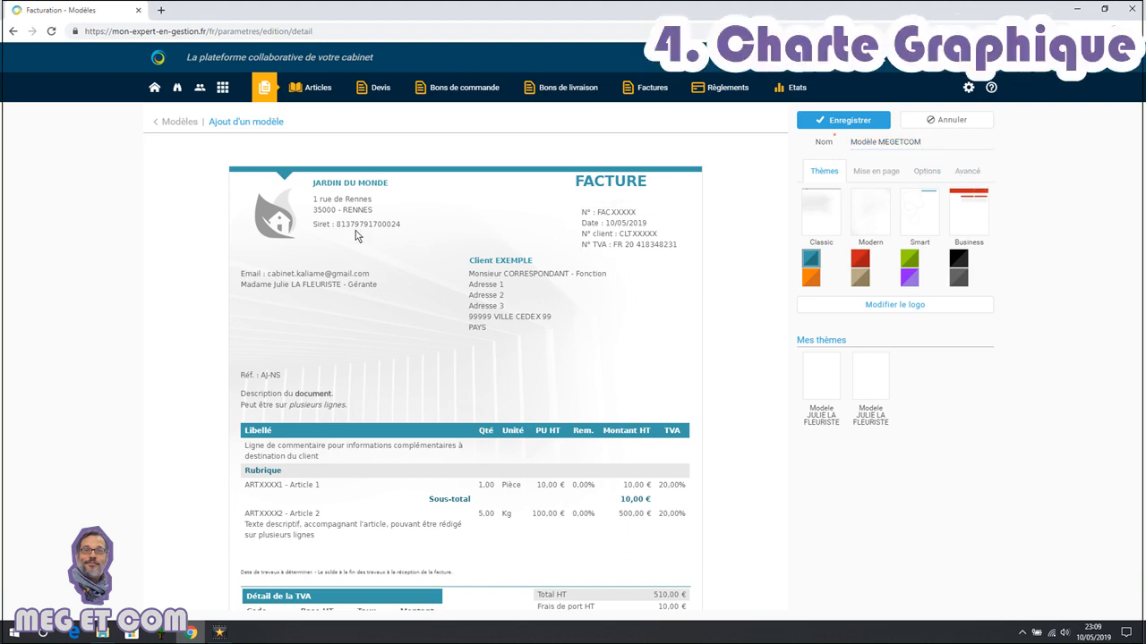
Apply the Modern theme with its grey colour variant
mouse_move(285, 224)
click(964, 283)
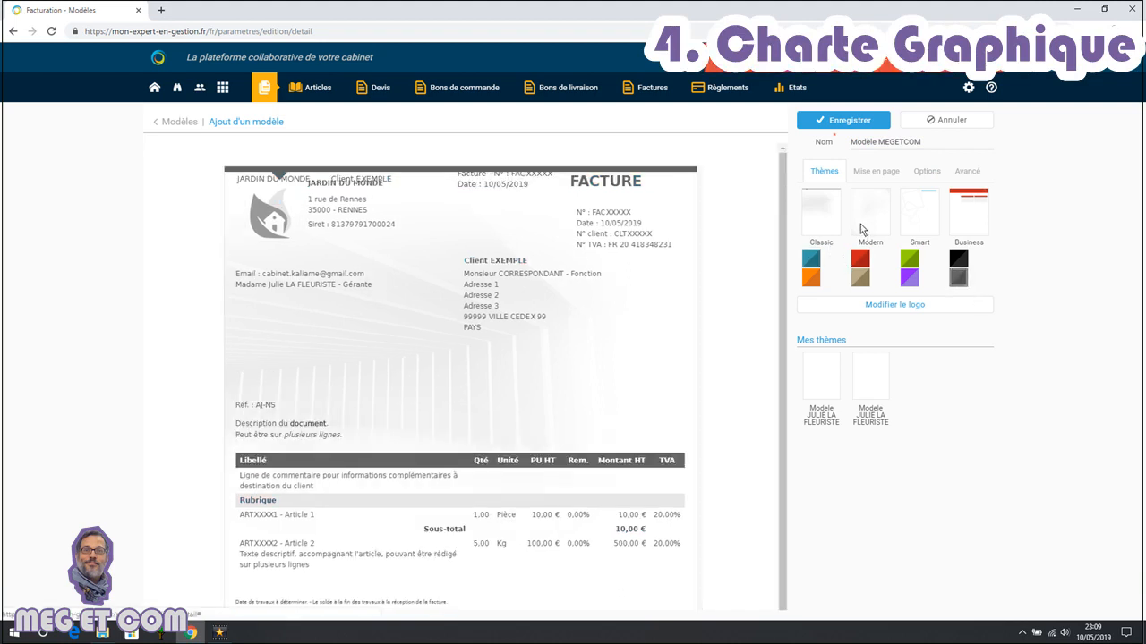
click(860, 224)
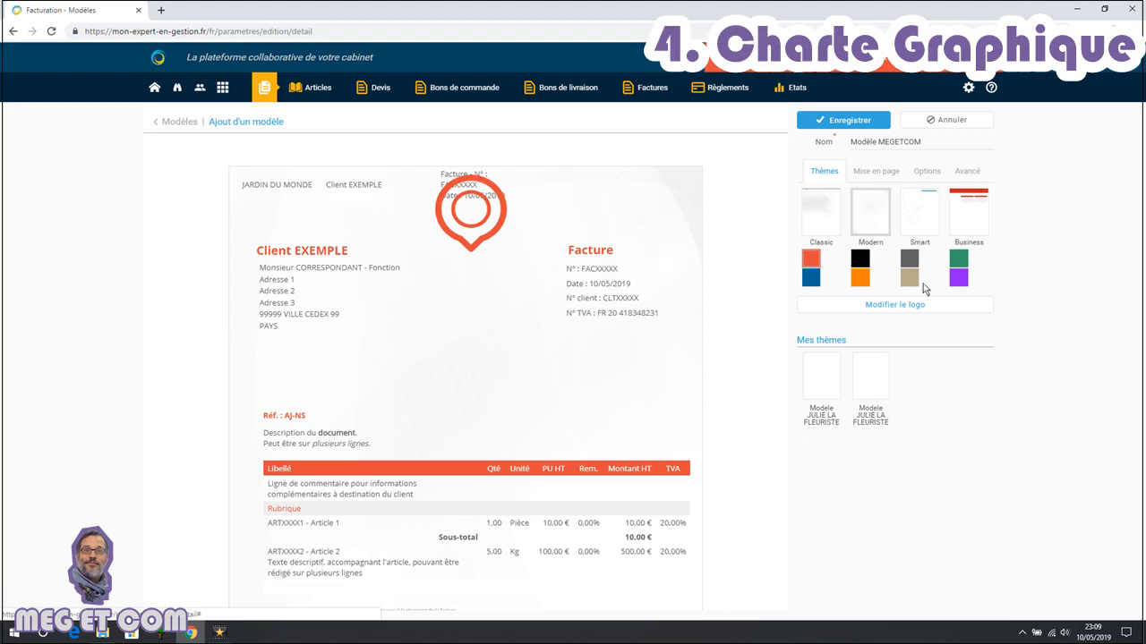
click(910, 258)
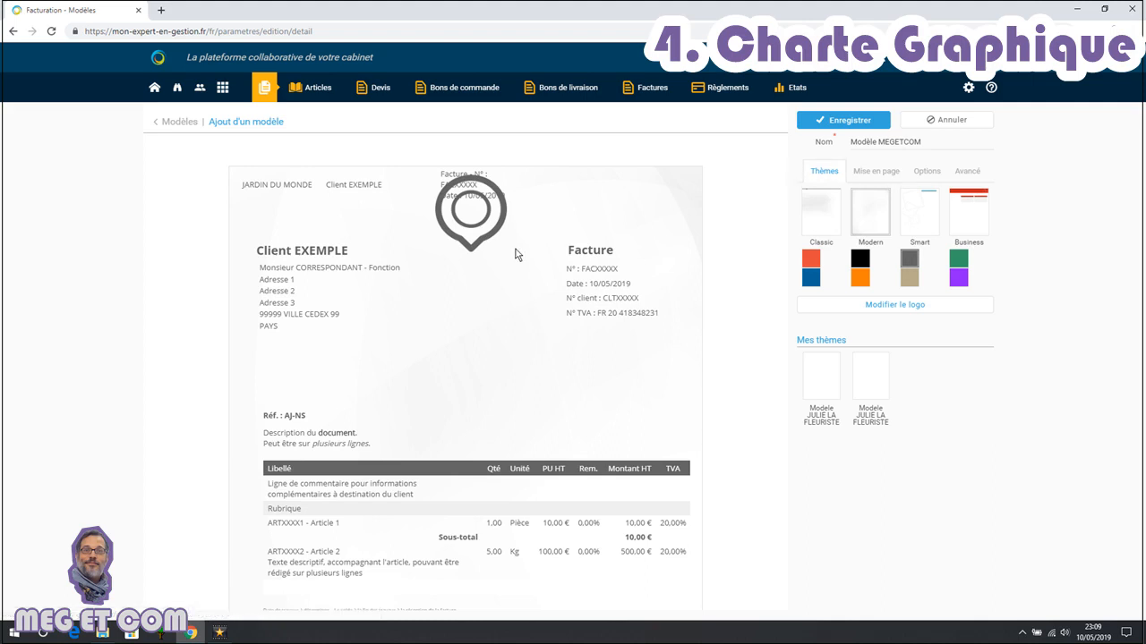
Upload a logo file and set Logo_l_ami_geek_avec_zone_de_protection.png as the template logo
mouse_move(471, 220)
click(902, 303)
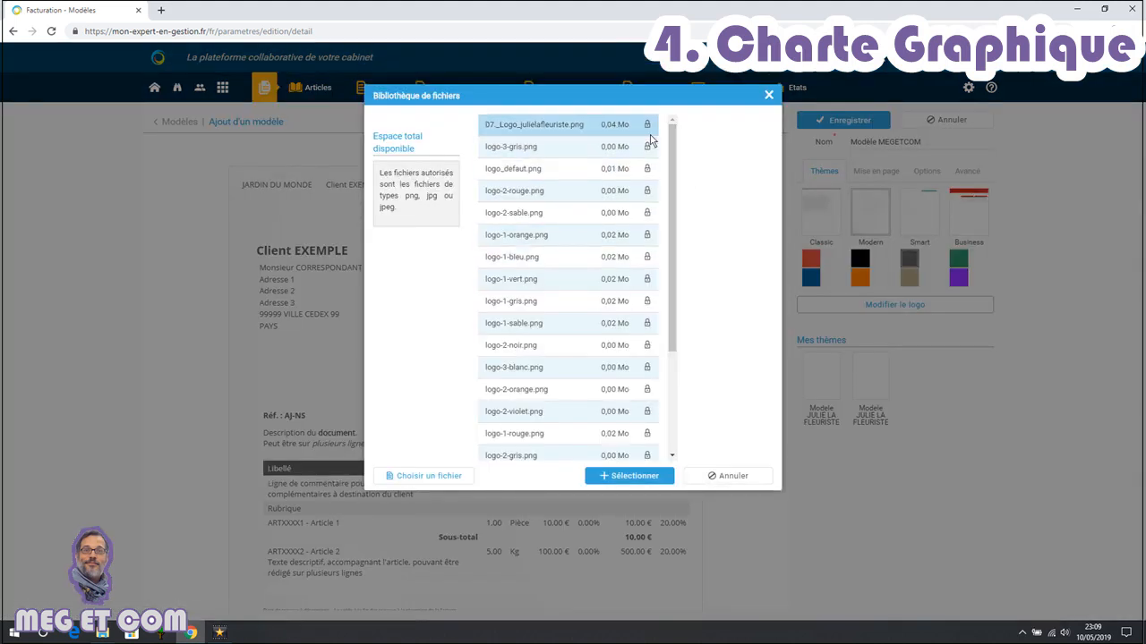
mouse_move(672, 145)
mouse_down()
mouse_move(679, 283)
mouse_move(684, 135)
mouse_up()
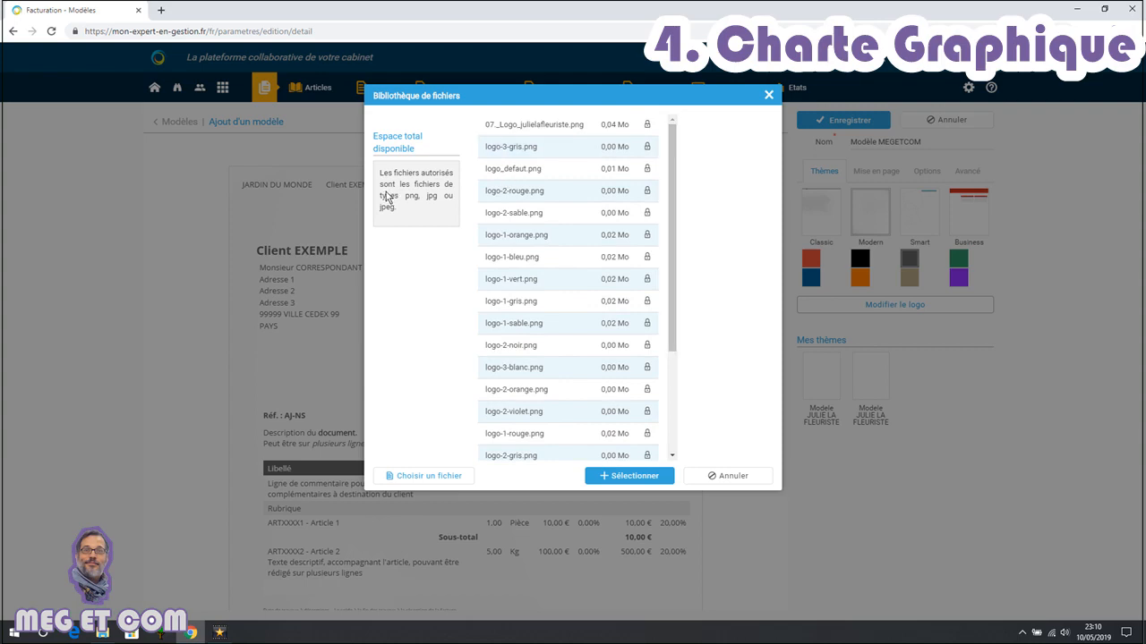
click(423, 478)
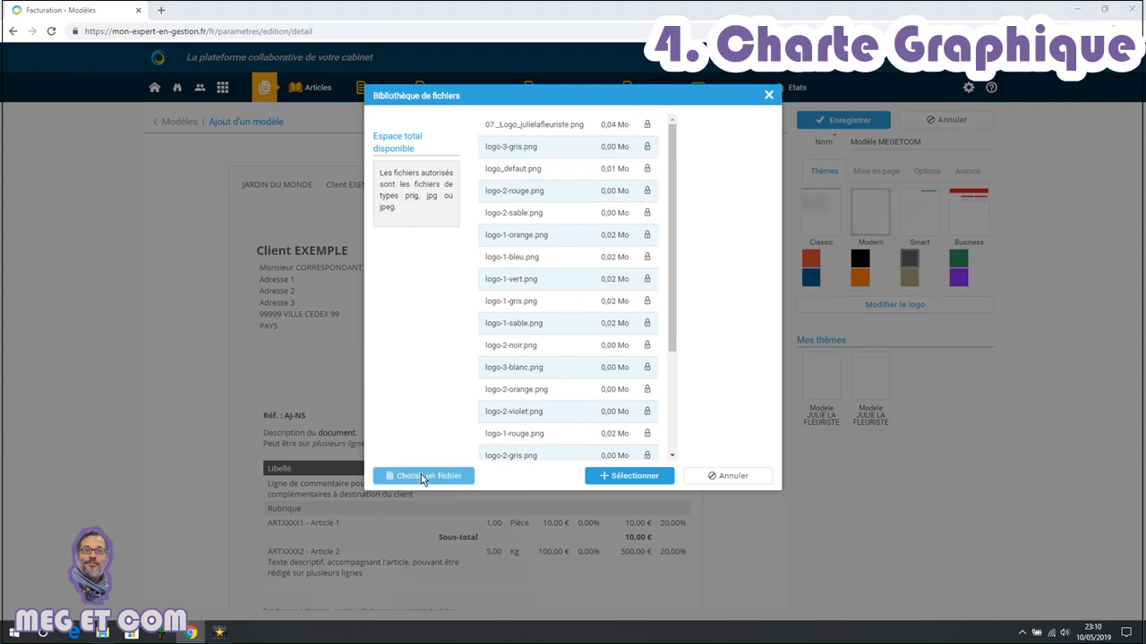
double_click(388, 93)
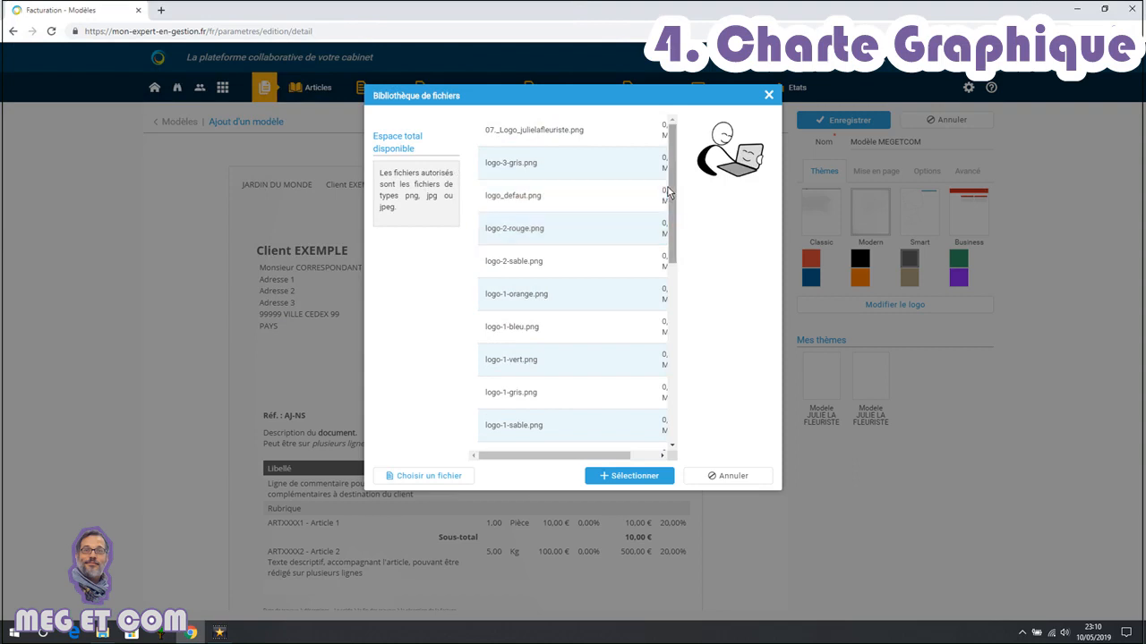
drag(677, 163, 674, 358)
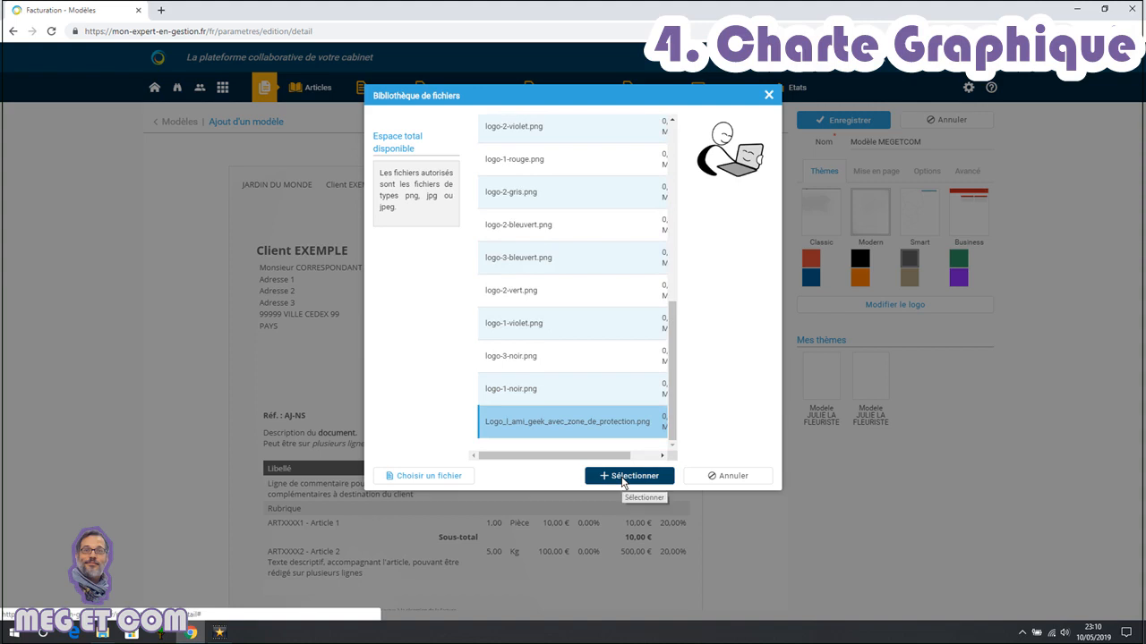
click(624, 476)
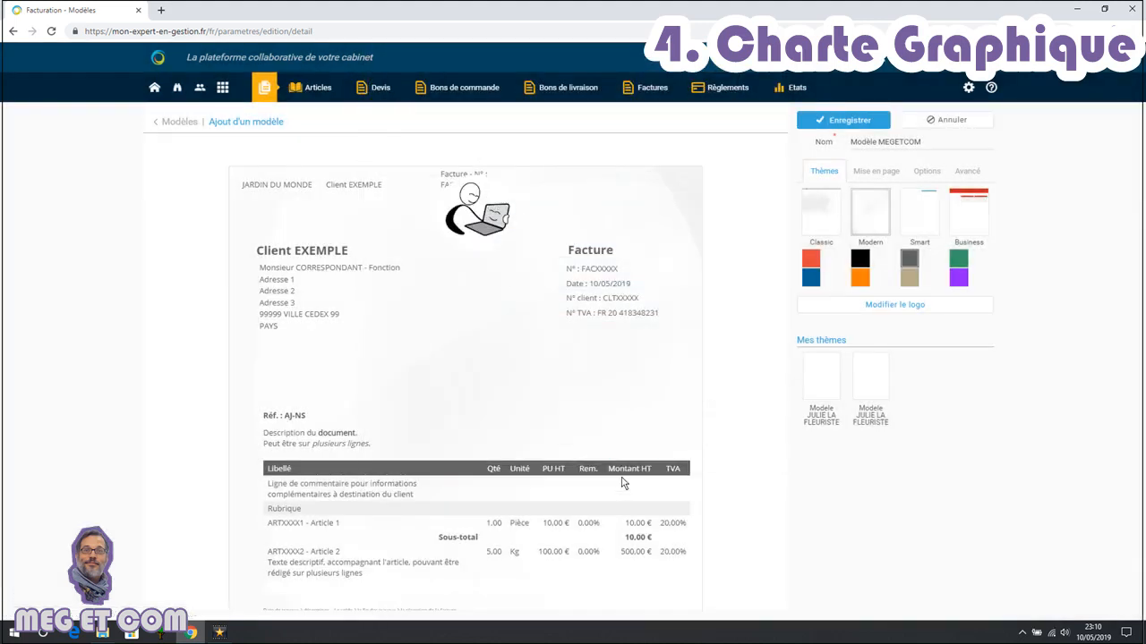
Set the page layout margins to 5 on the left and 1 on the right
click(882, 176)
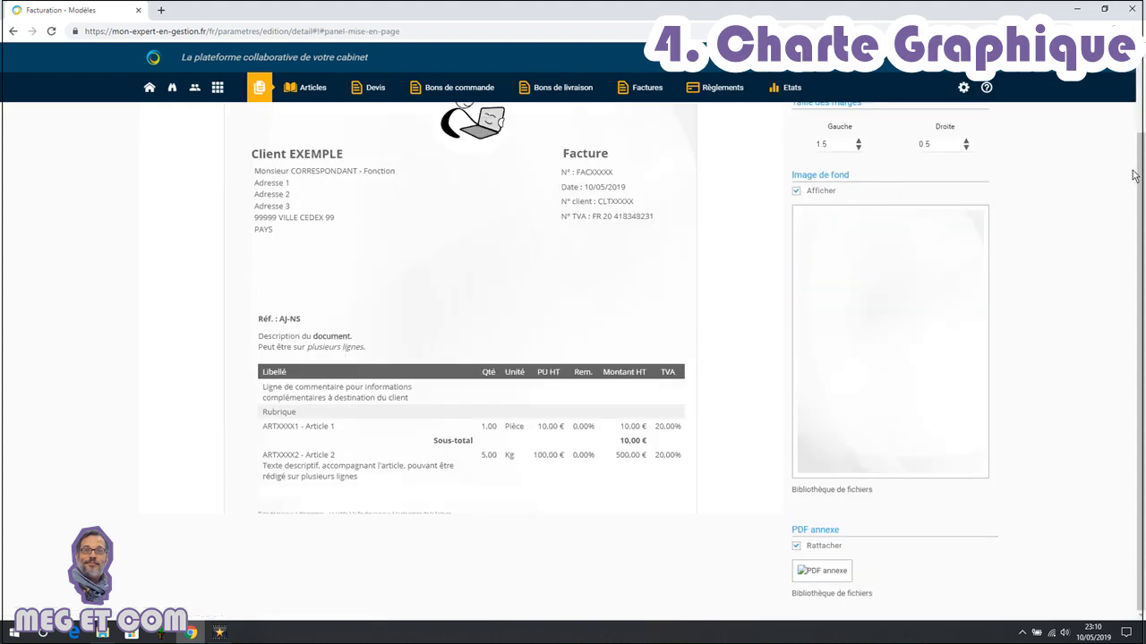
scroll(1132, 176, up, 2)
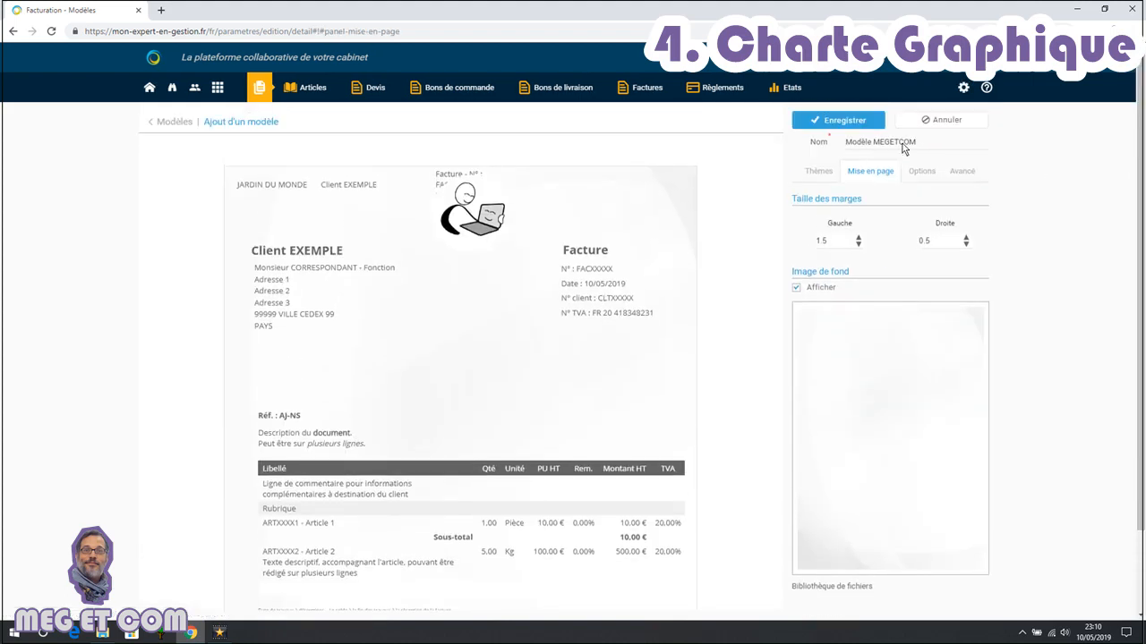
double_click(821, 240)
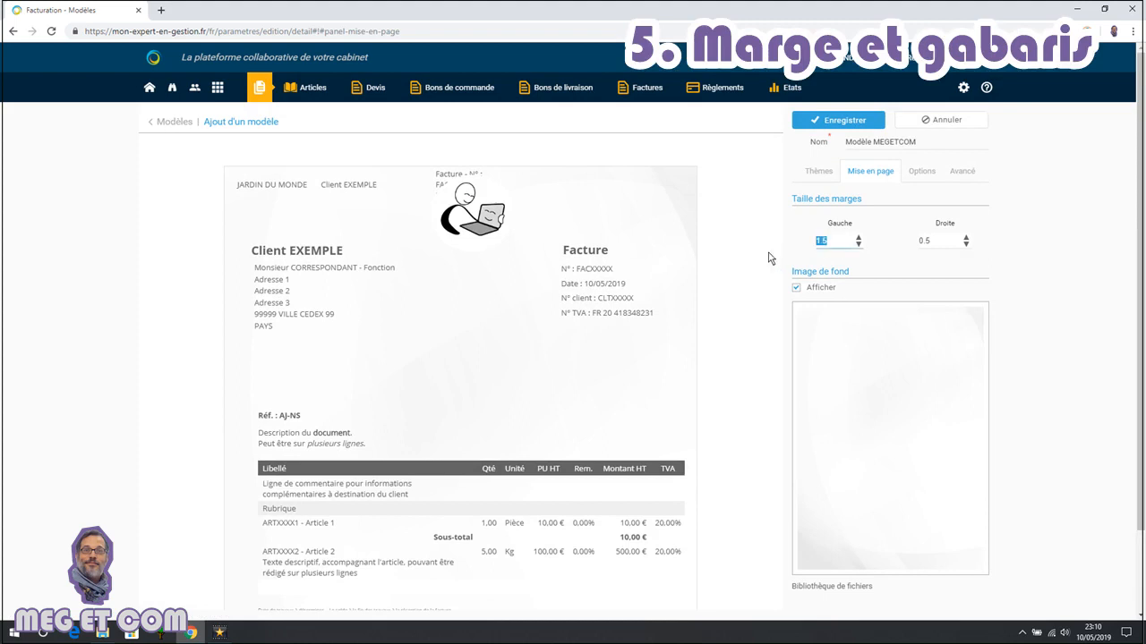
double_click(938, 242)
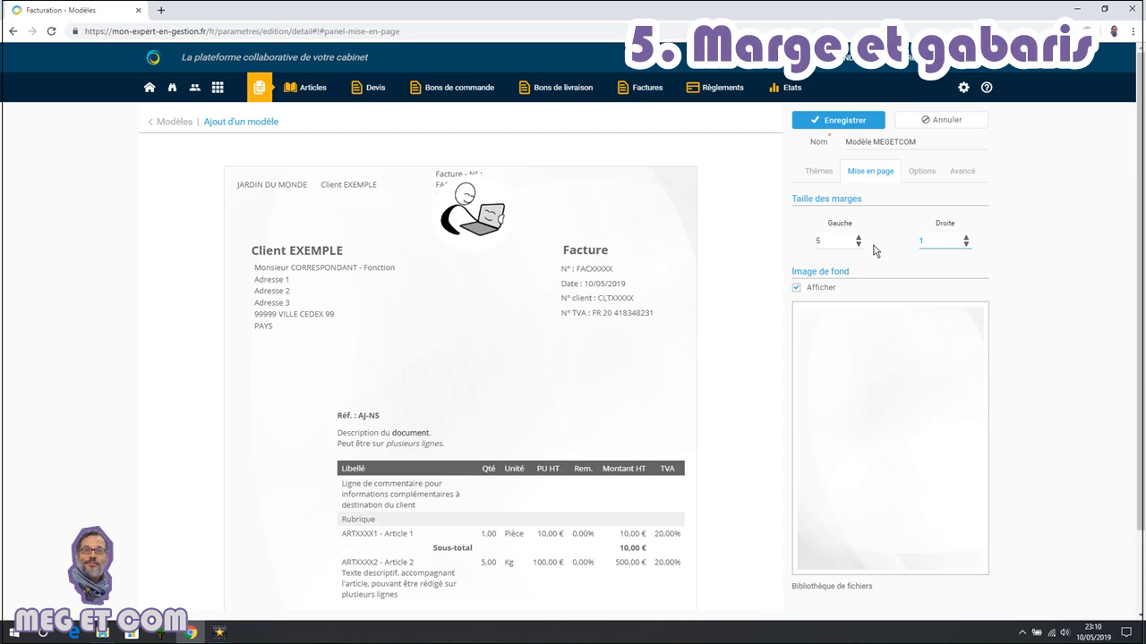
Upload an image file and select it as the template's background image
click(828, 587)
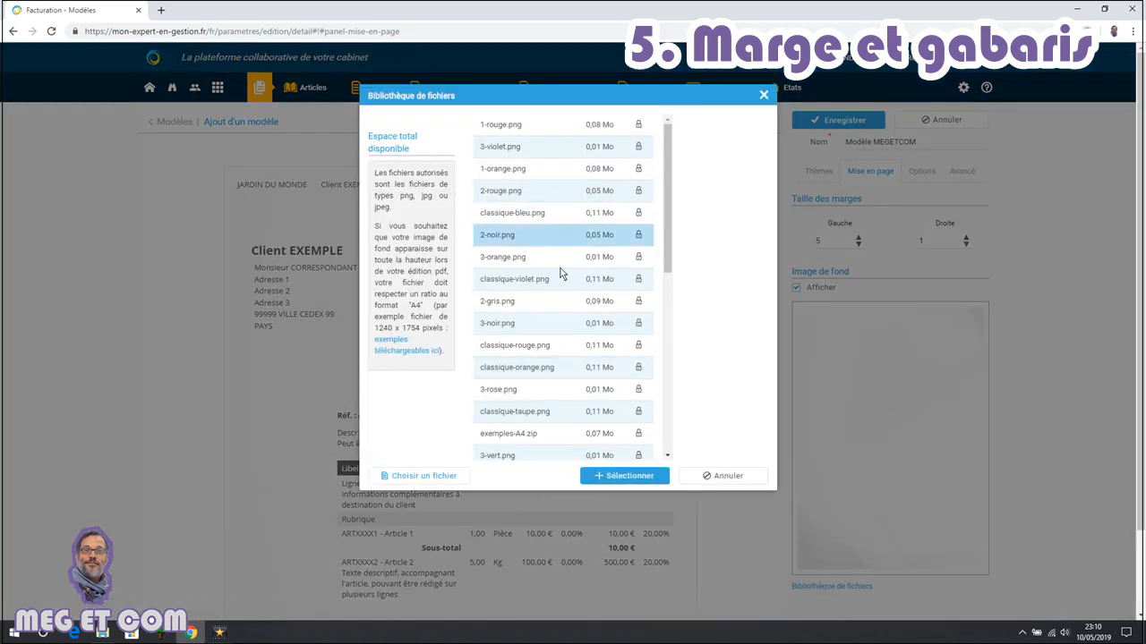
click(440, 479)
click(335, 97)
click(468, 304)
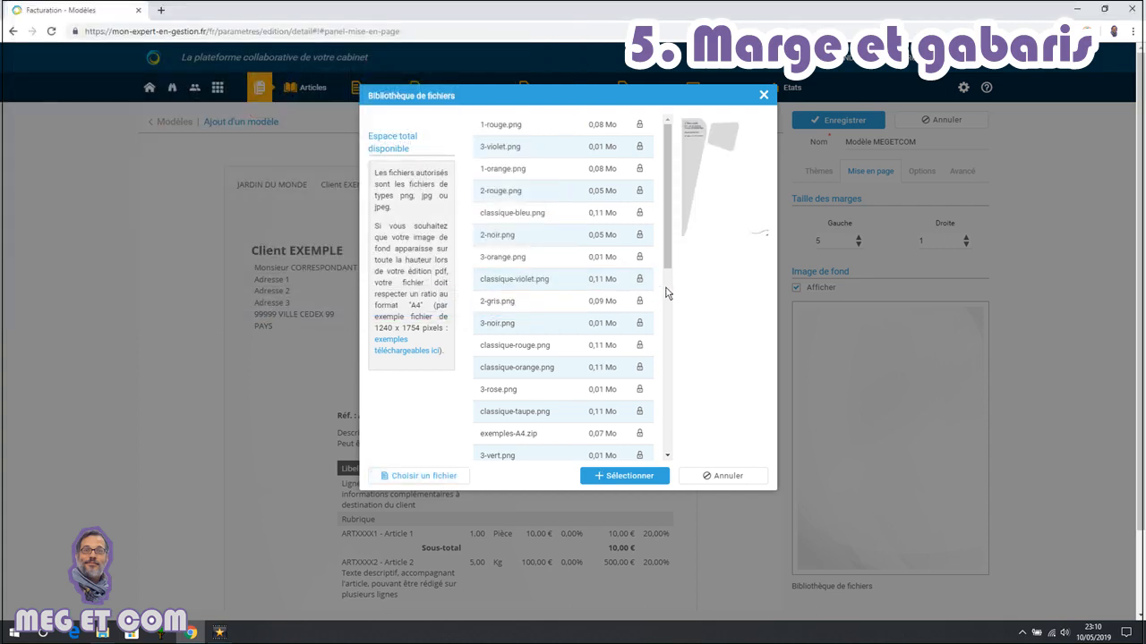
click(631, 477)
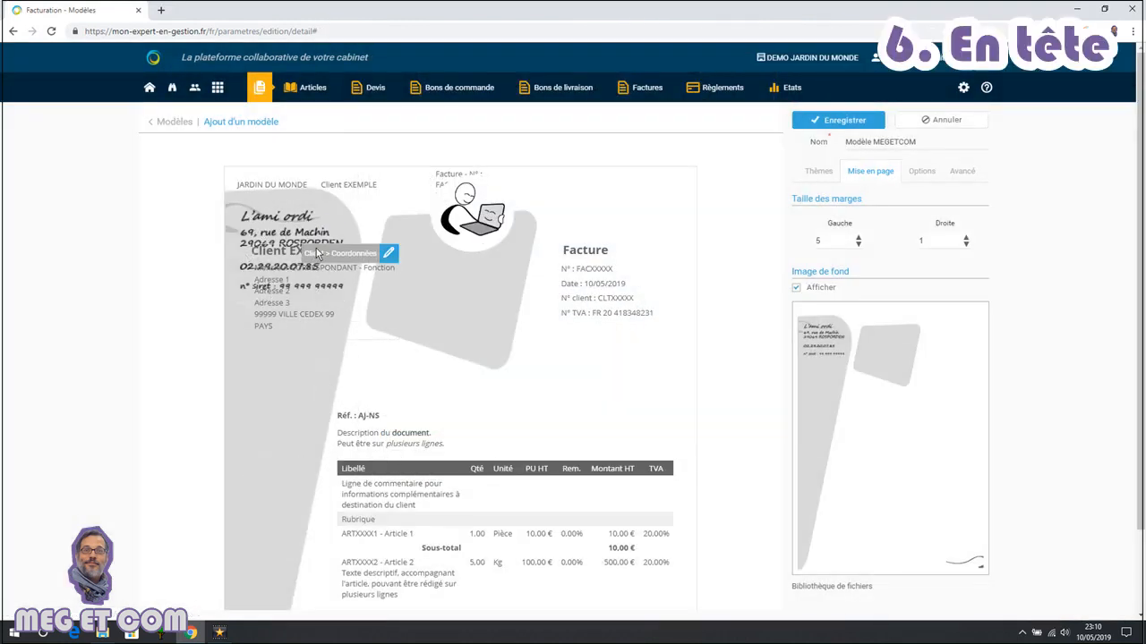
Move the client address block and the invoice details block lower on the page
drag(316, 250, 433, 277)
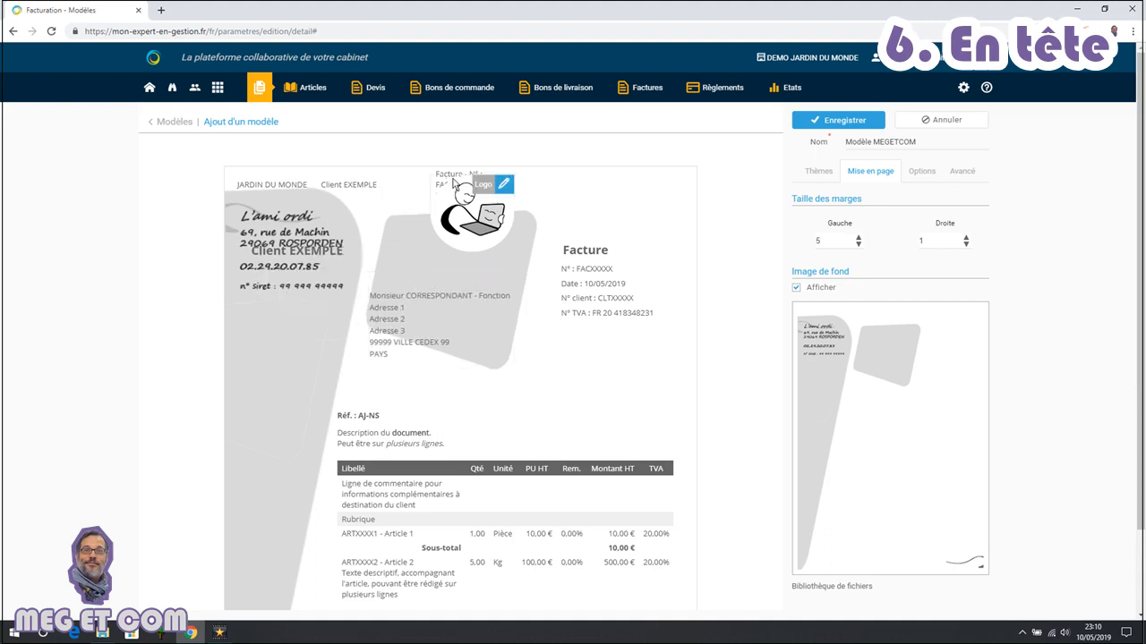
drag(595, 265, 567, 320)
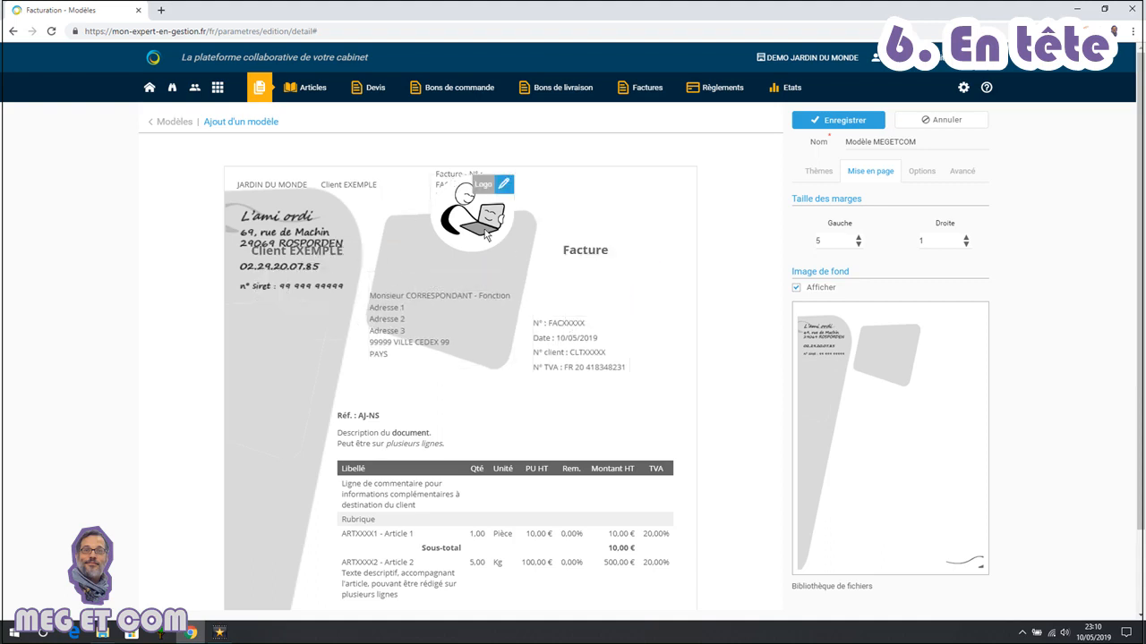
Move the logo to the left below the company details and slightly enlarge it
drag(488, 231, 296, 354)
click(314, 308)
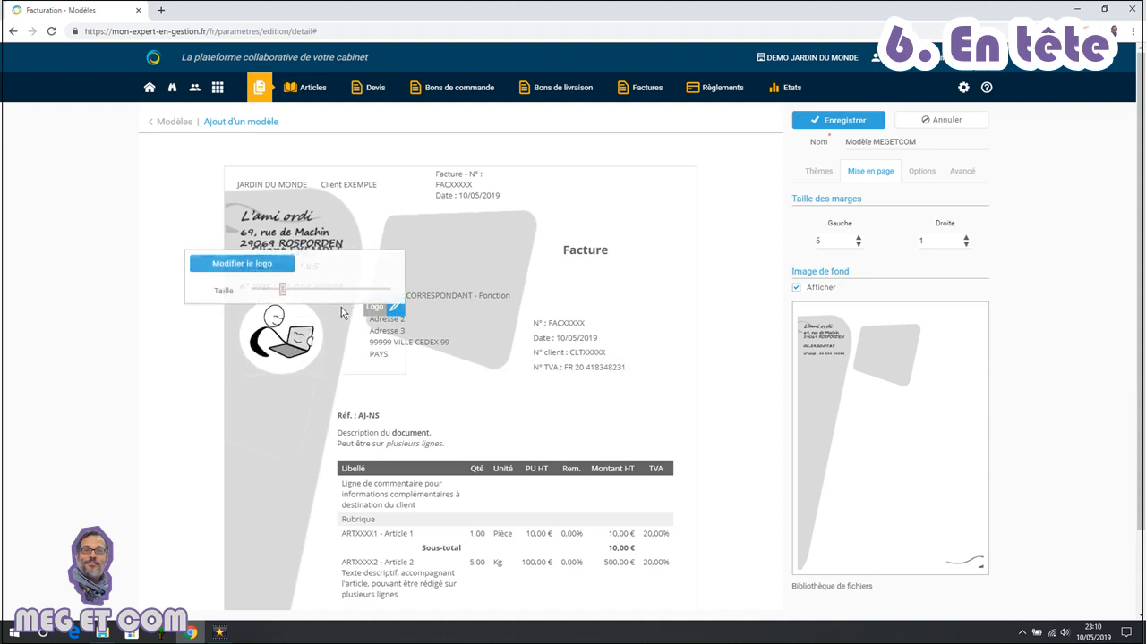
drag(286, 288, 299, 291)
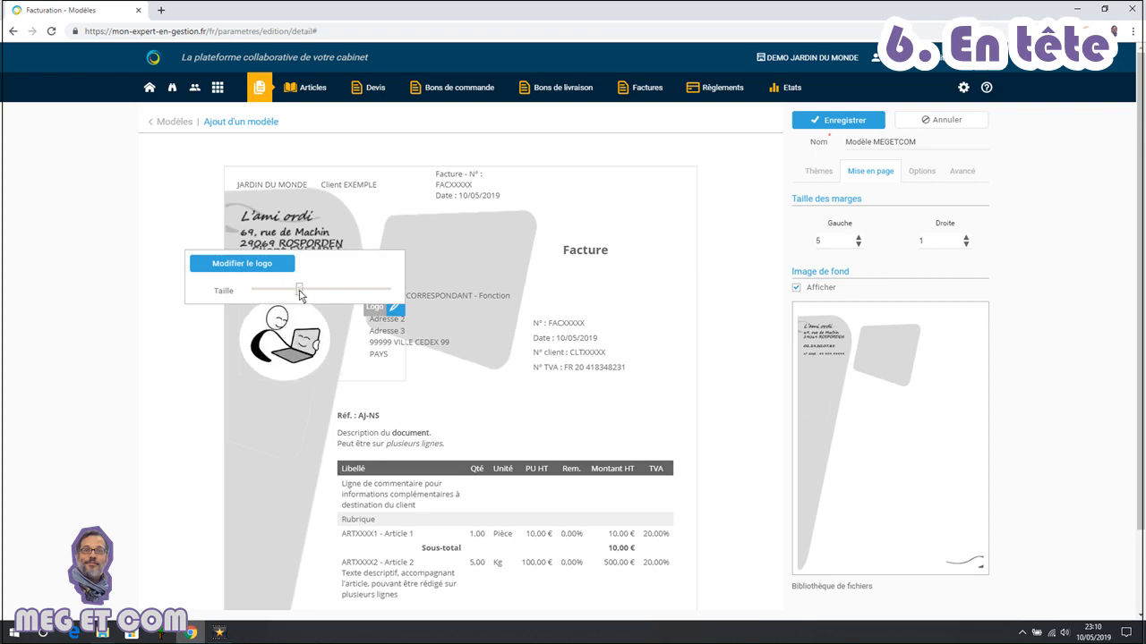
click(510, 286)
click(611, 188)
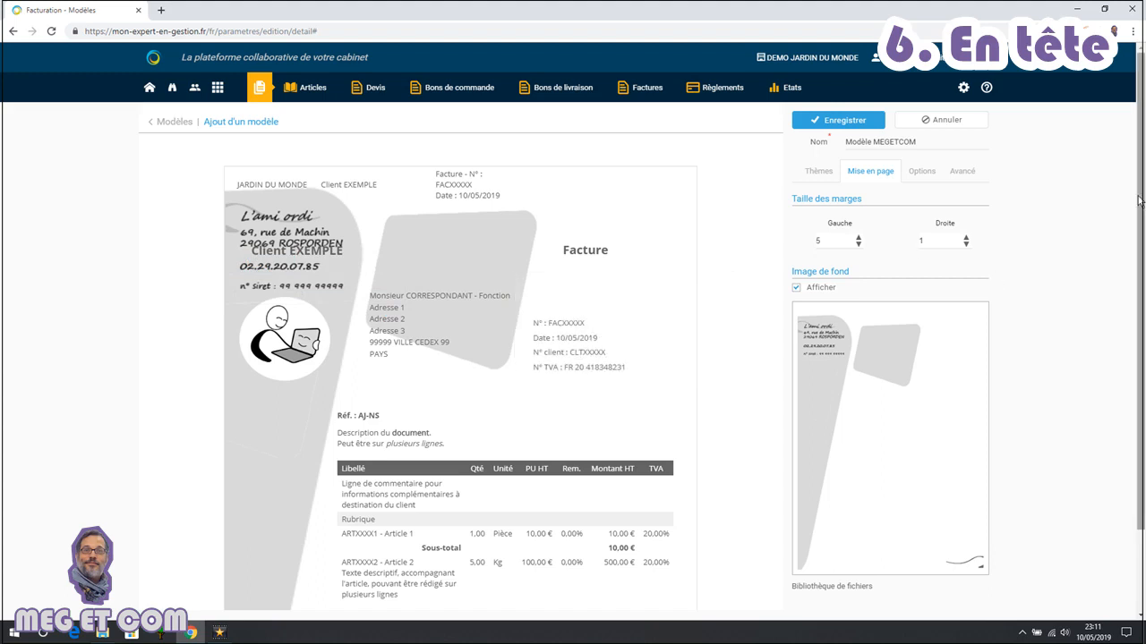
Move the Facture title onto the grey shape and the client name to the right side
scroll(471, 265, down, 2)
scroll(472, 265, up, 2)
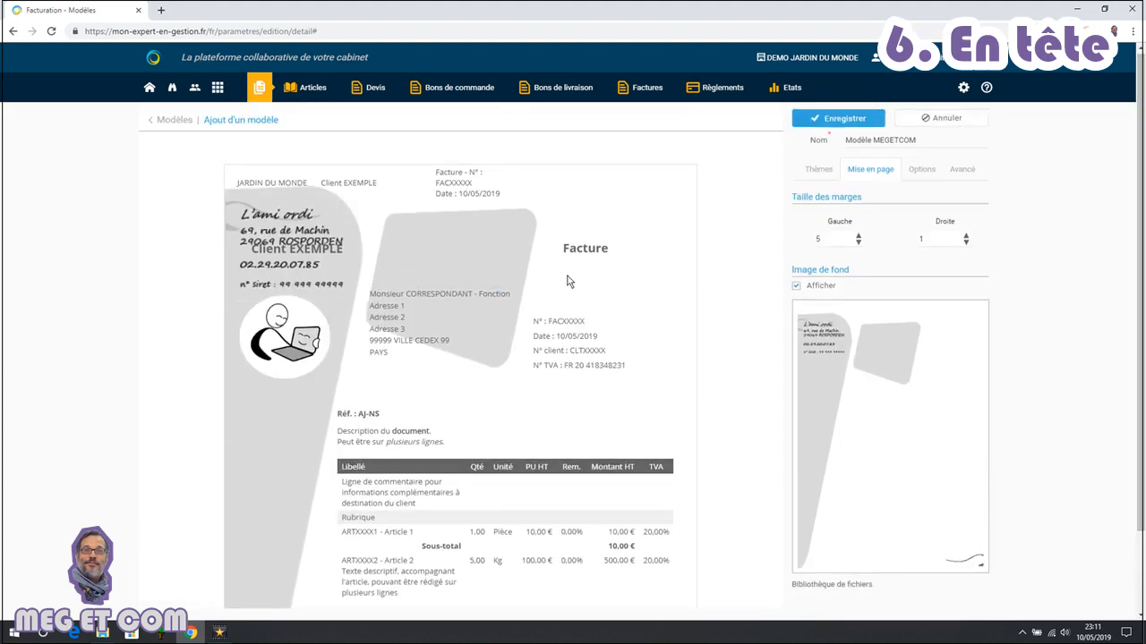
mouse_move(584, 258)
drag(566, 234, 398, 235)
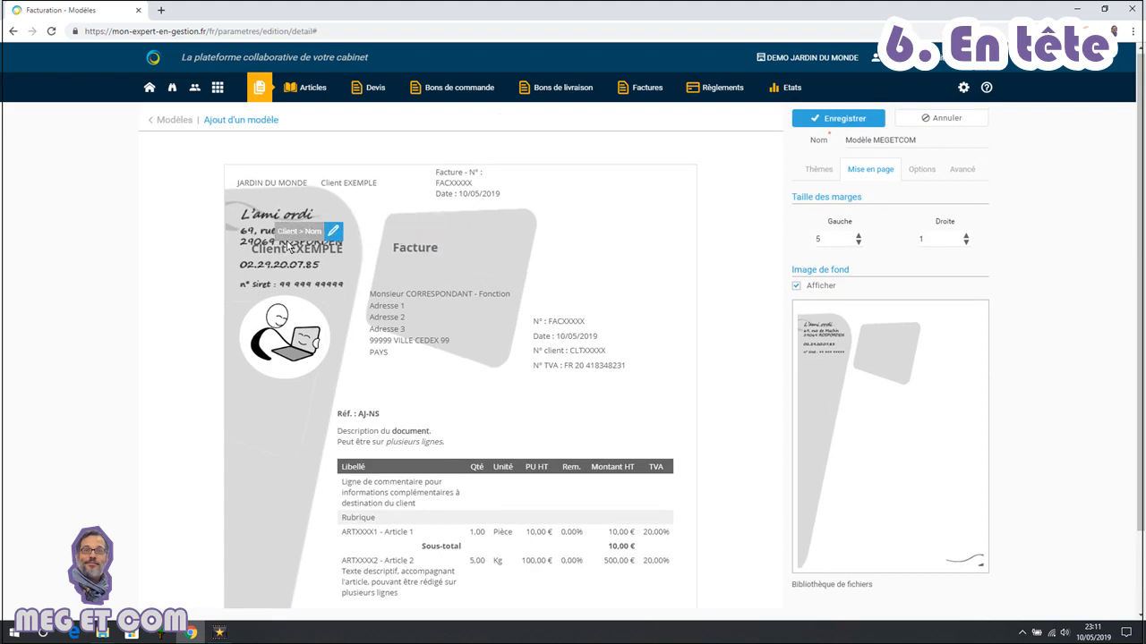
drag(289, 247, 578, 239)
drag(410, 250, 421, 240)
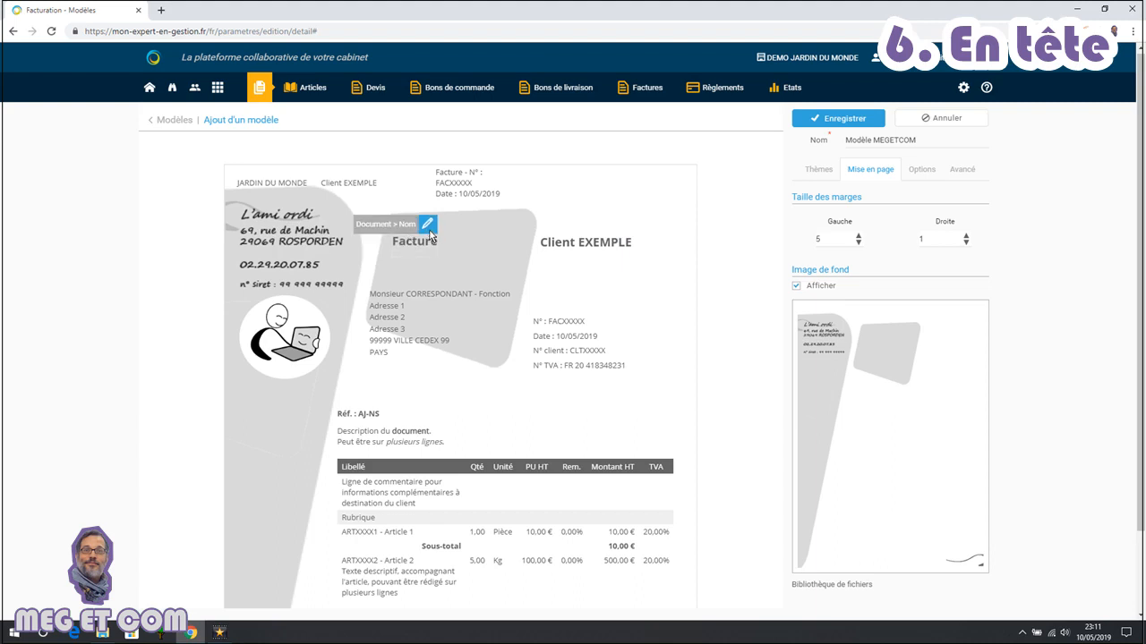
Format the Facture title in uppercase, bold and italic, using the Vera font in black
click(430, 231)
click(503, 293)
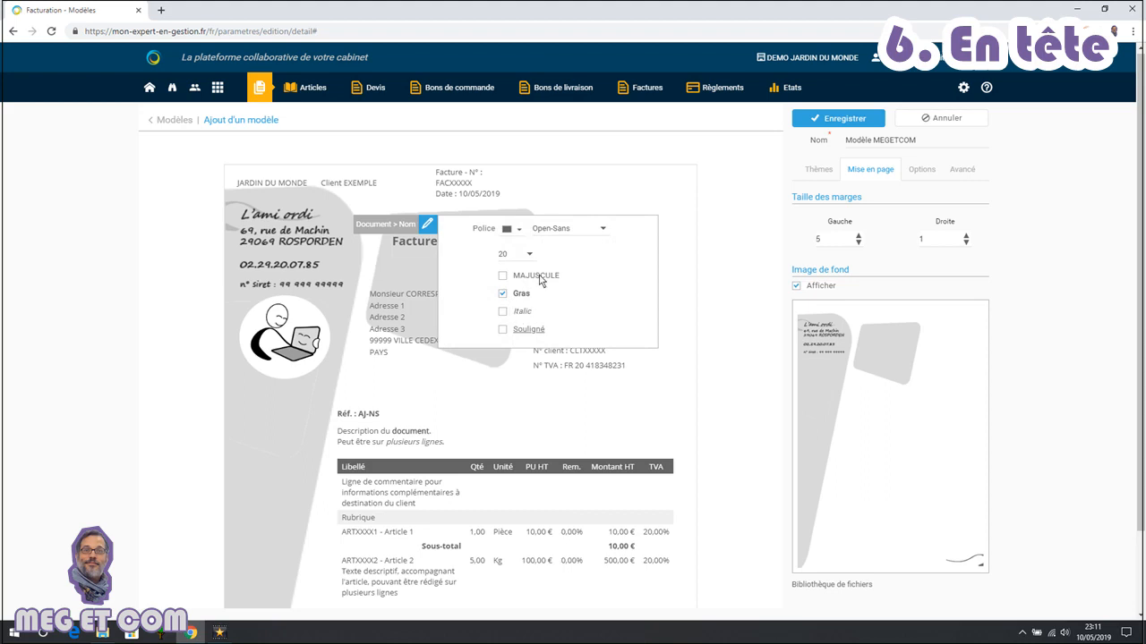
click(537, 277)
click(604, 229)
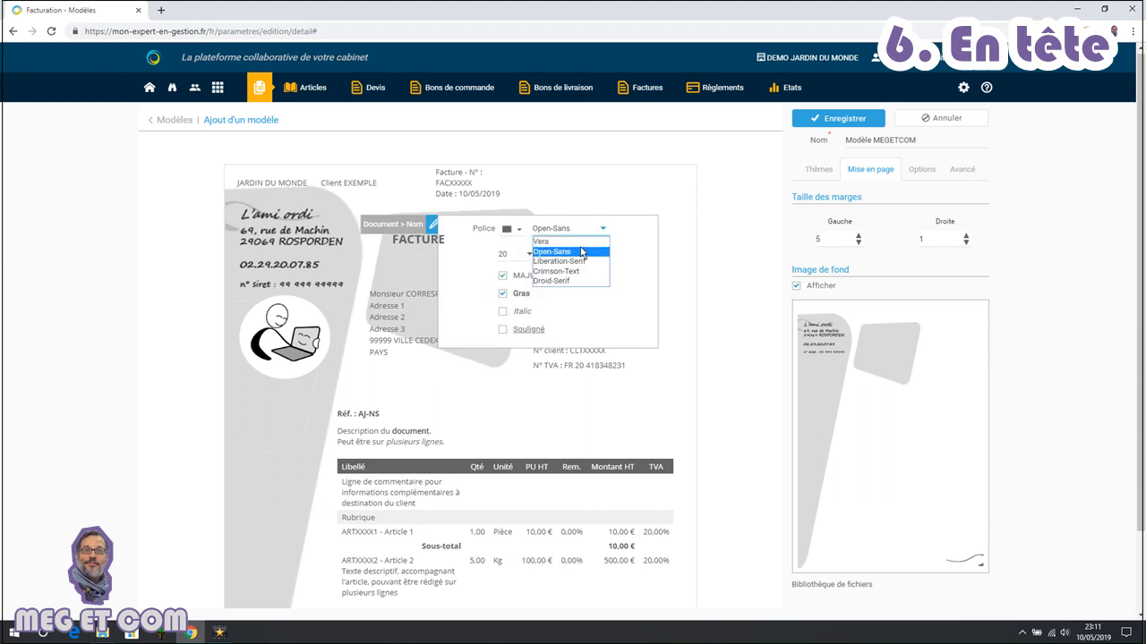
click(583, 242)
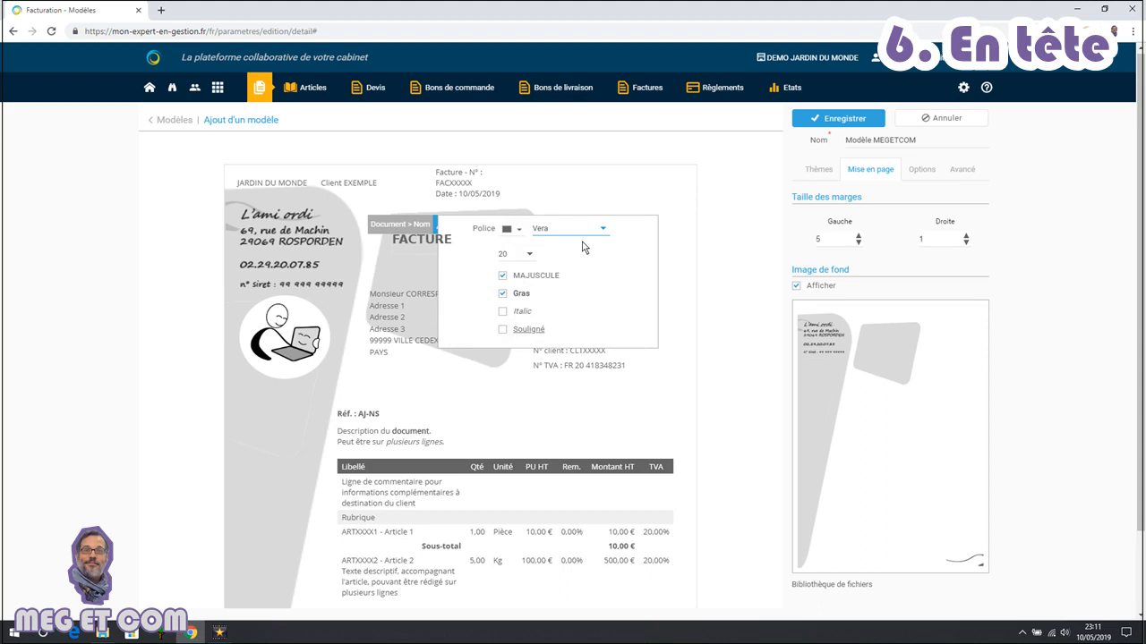
click(520, 230)
click(512, 265)
click(519, 314)
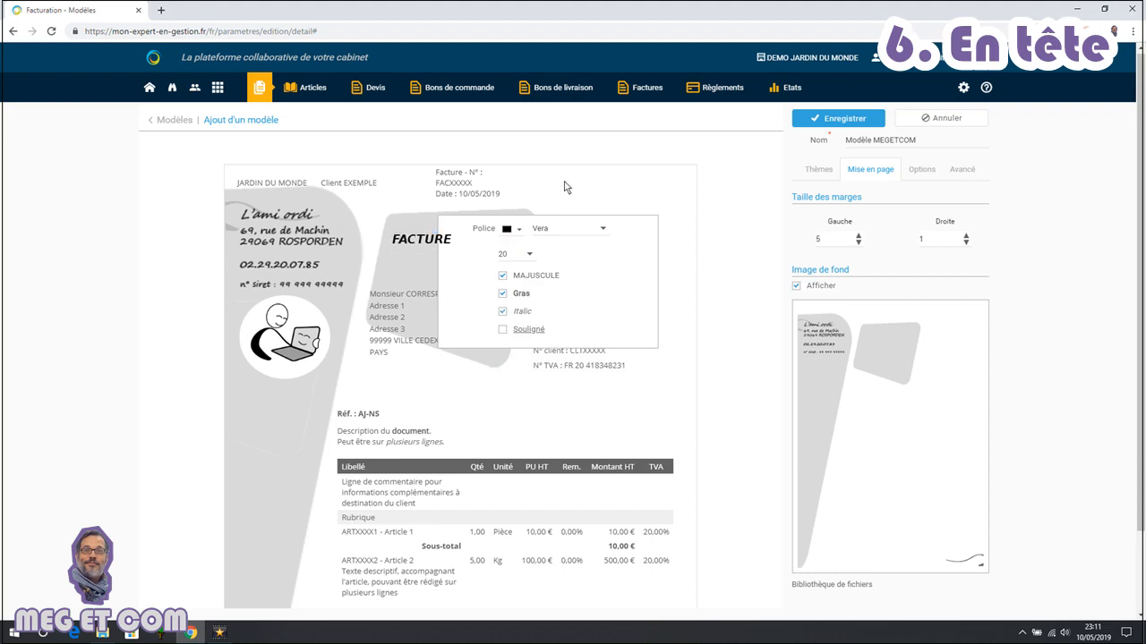
click(565, 186)
Move the client address block to the right and the invoice details into the grey shape
drag(428, 286, 608, 267)
mouse_move(571, 362)
mouse_down()
mouse_move(544, 314)
mouse_move(438, 317)
mouse_move(433, 301)
mouse_up()
Format the invoice details text in black Vera, size 12, italic
click(482, 250)
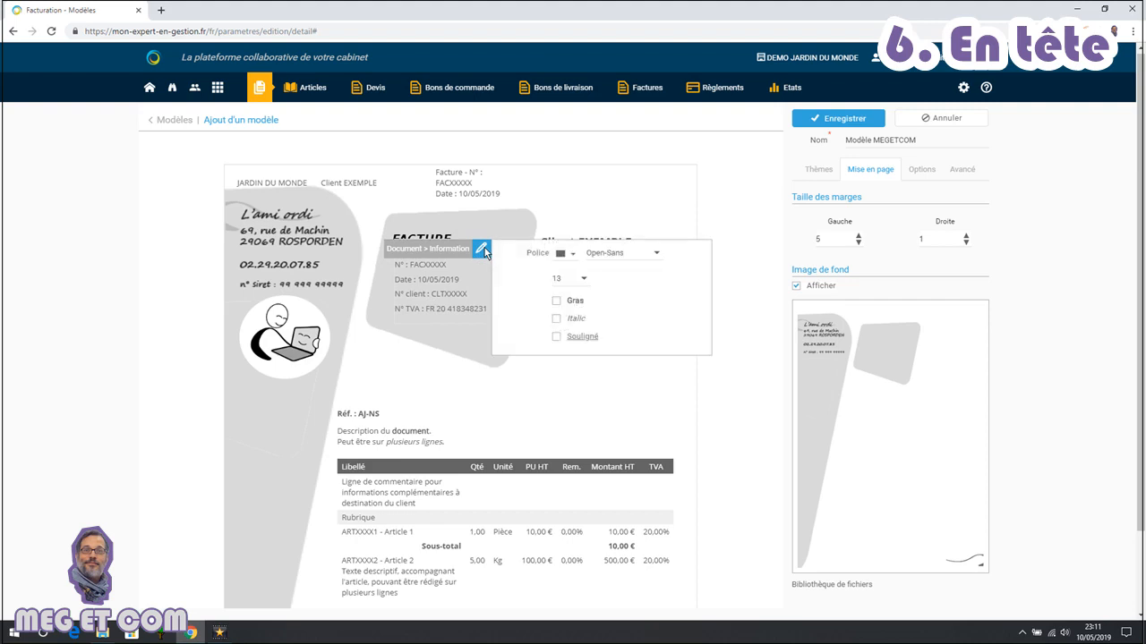
click(573, 254)
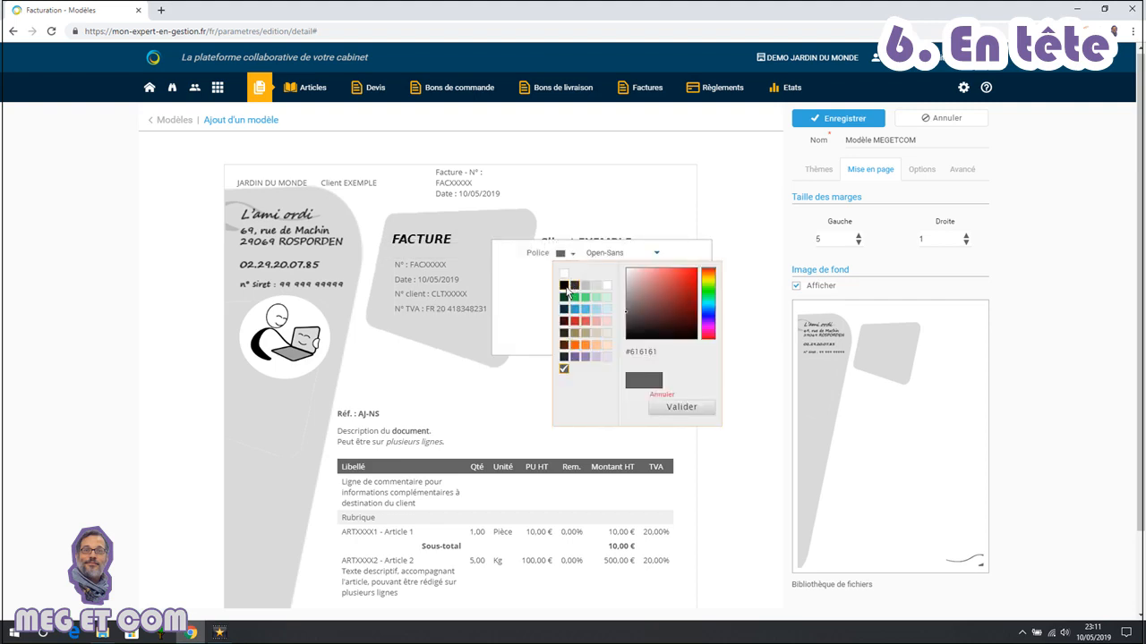
click(564, 285)
click(656, 257)
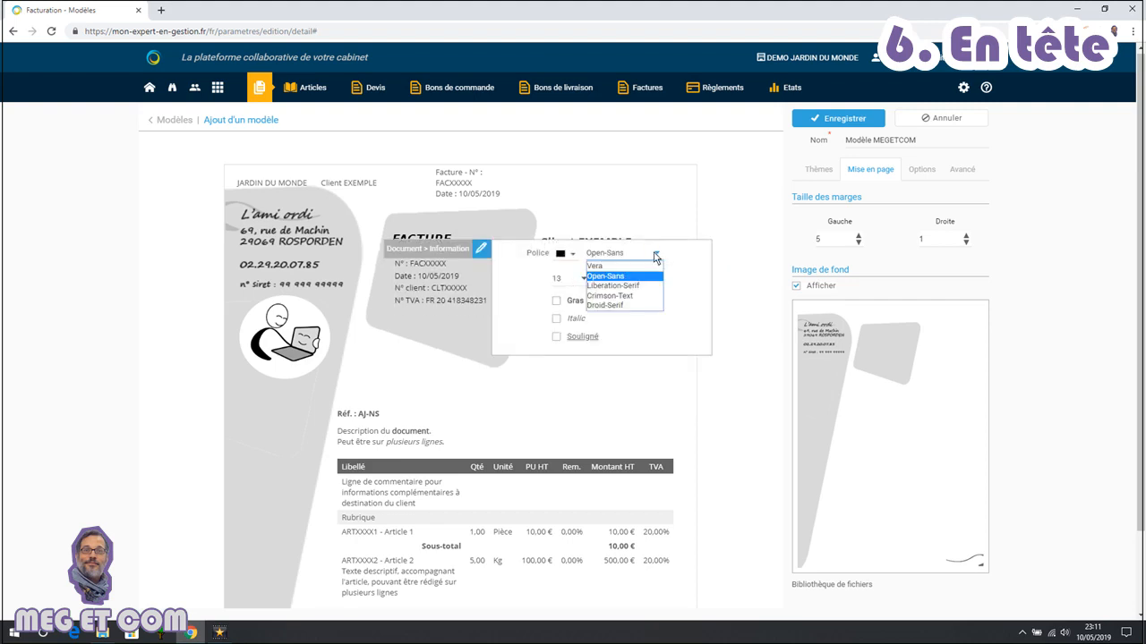
click(640, 265)
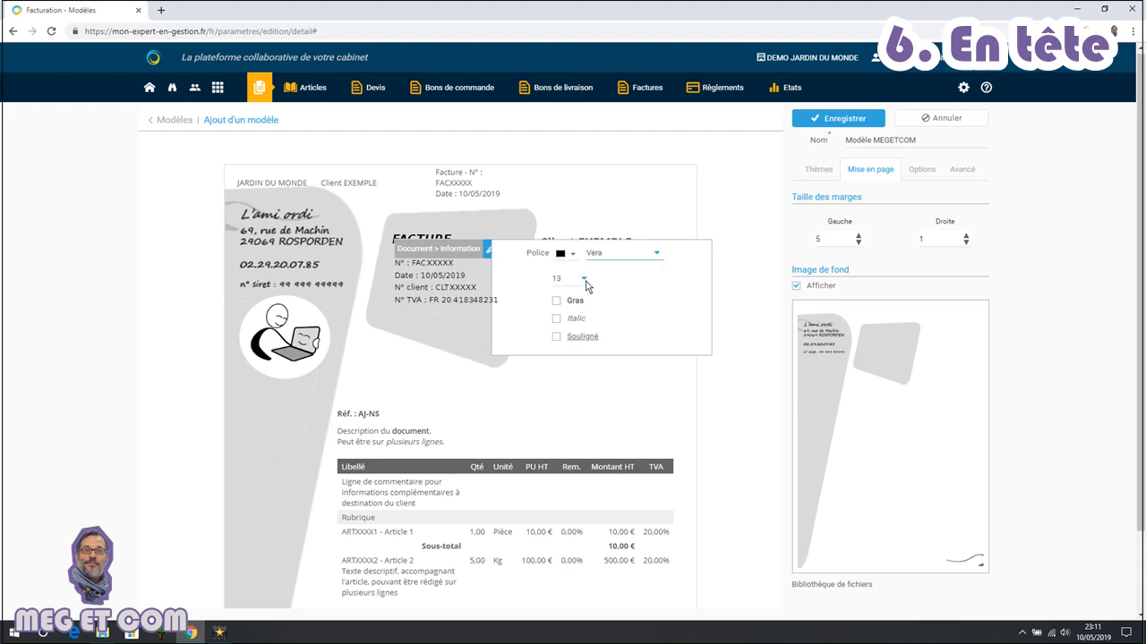
click(583, 279)
click(570, 338)
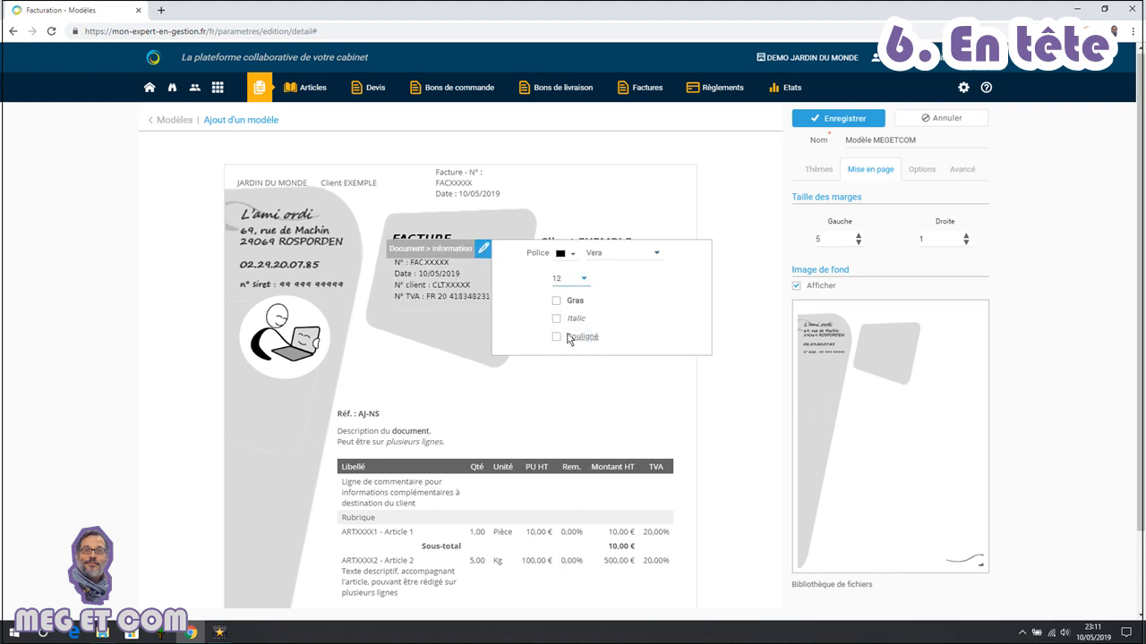
click(576, 320)
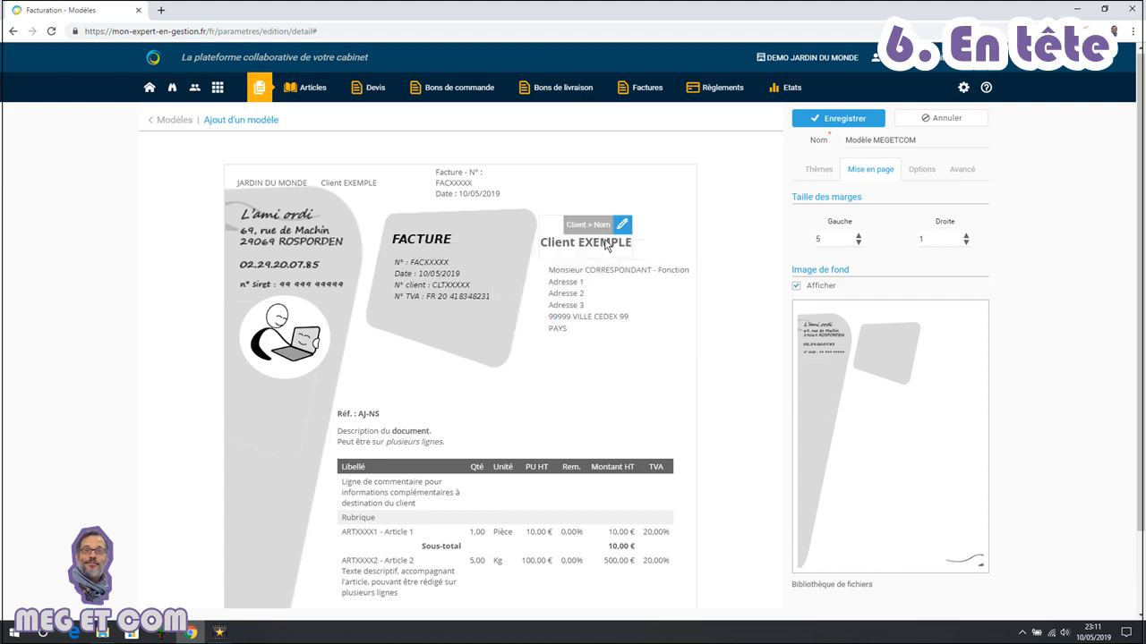
Move the client name slightly up and format it in the Vera font, italic
drag(607, 264, 580, 225)
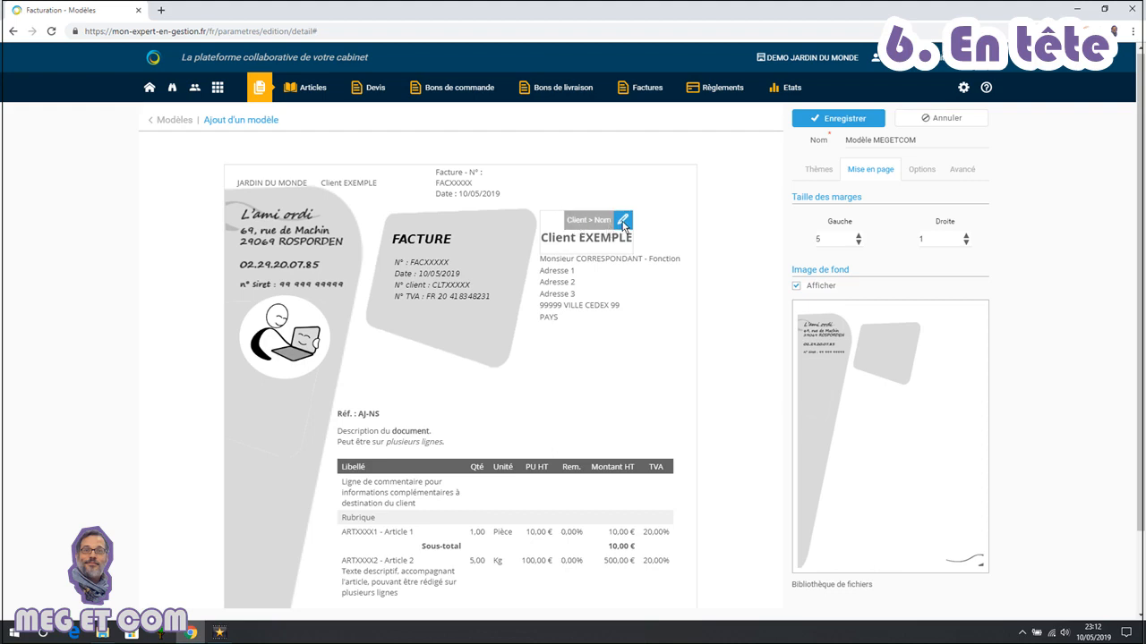
click(623, 222)
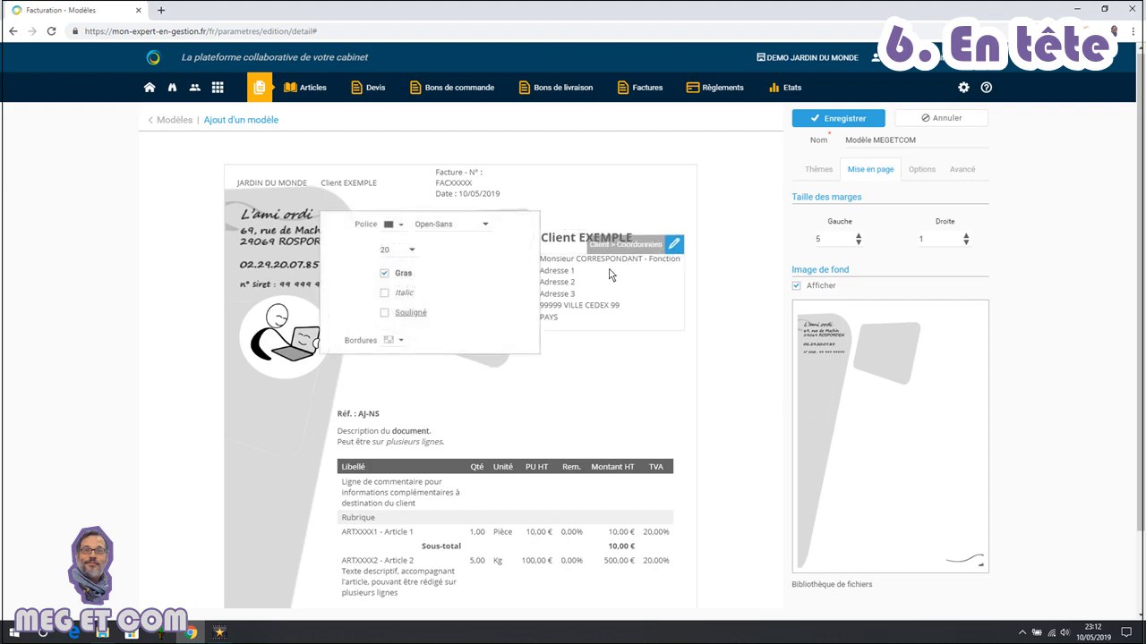
click(485, 226)
click(434, 238)
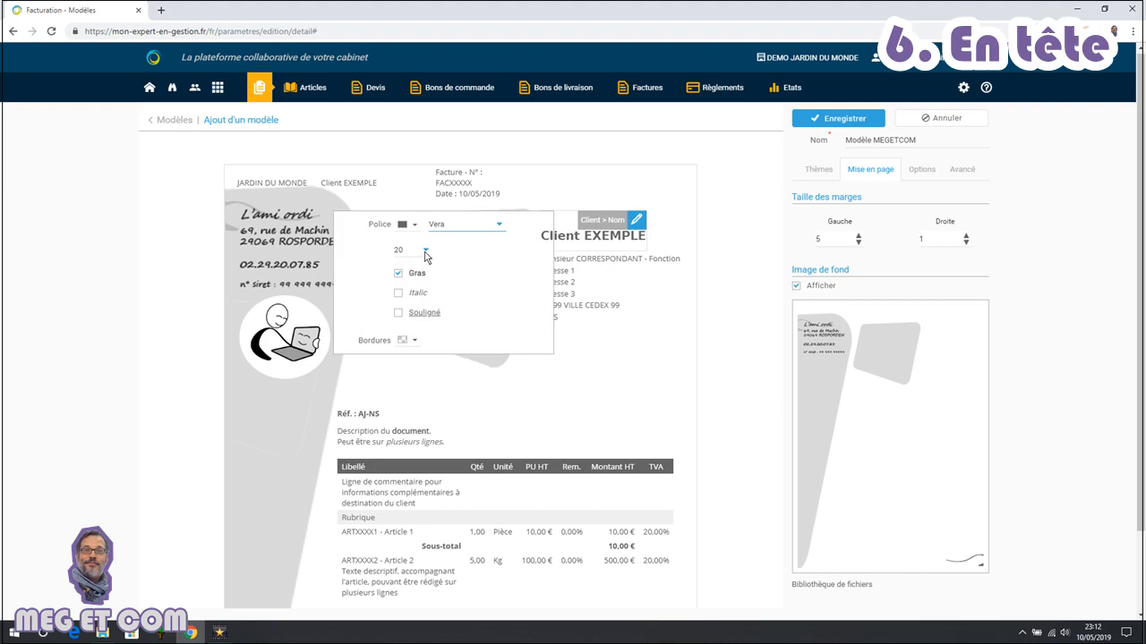
click(416, 296)
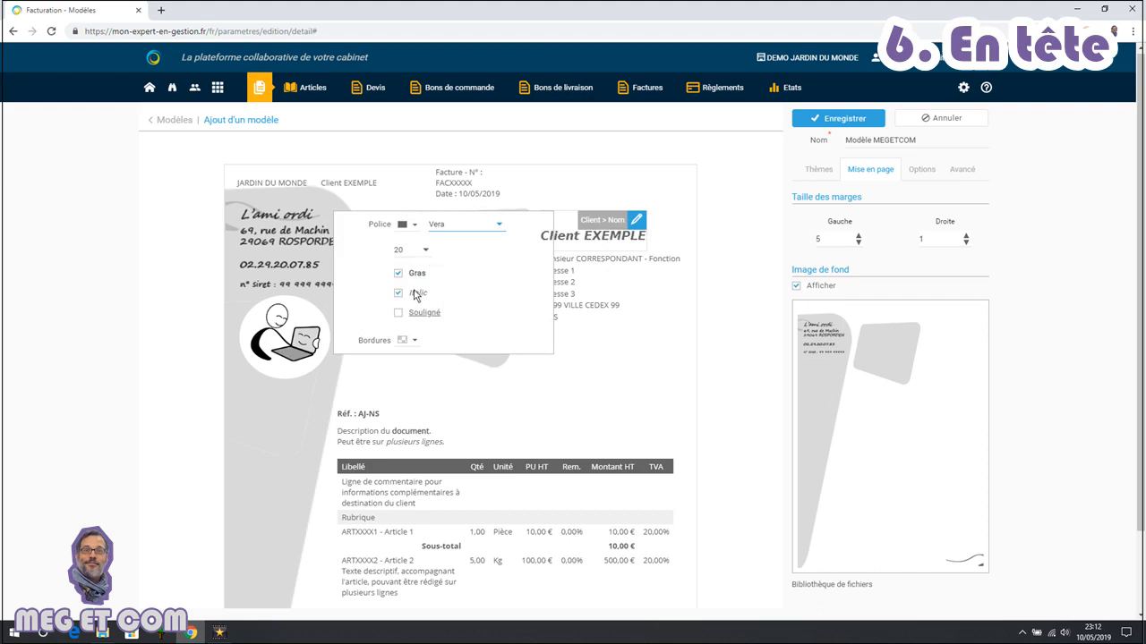
click(603, 179)
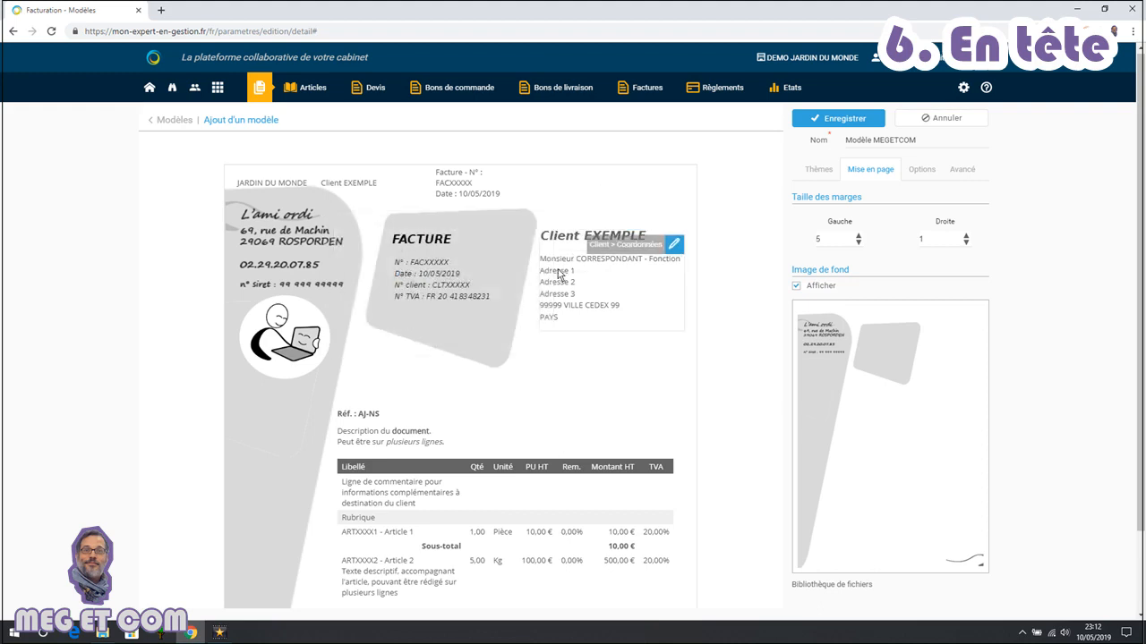
Format the client address block in Vera, size 12, italic
click(675, 247)
click(490, 250)
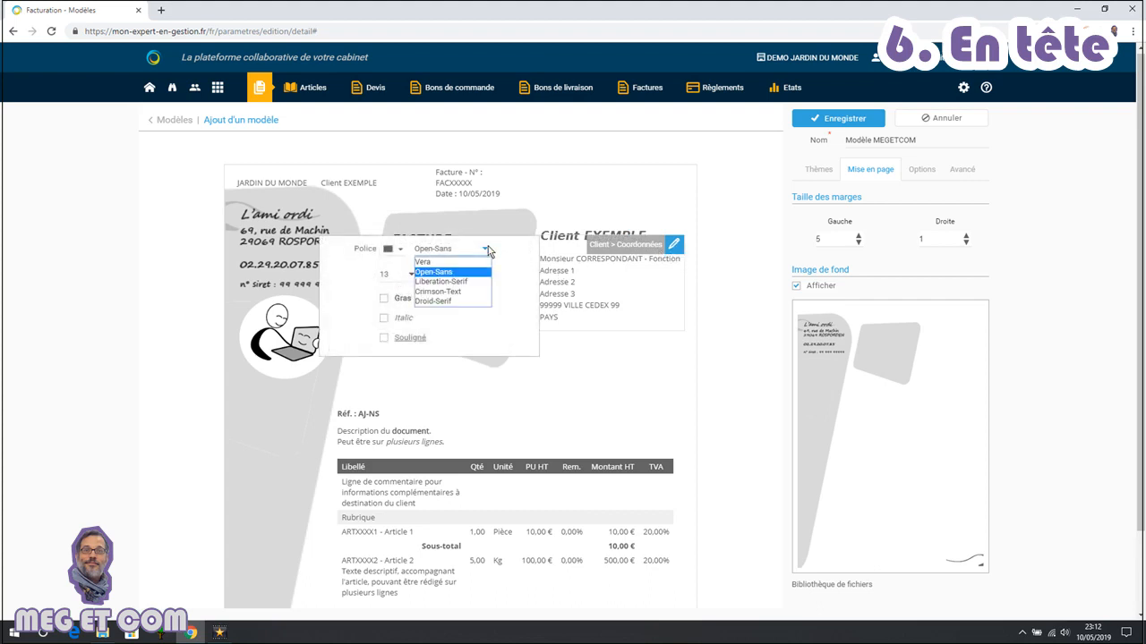
click(452, 268)
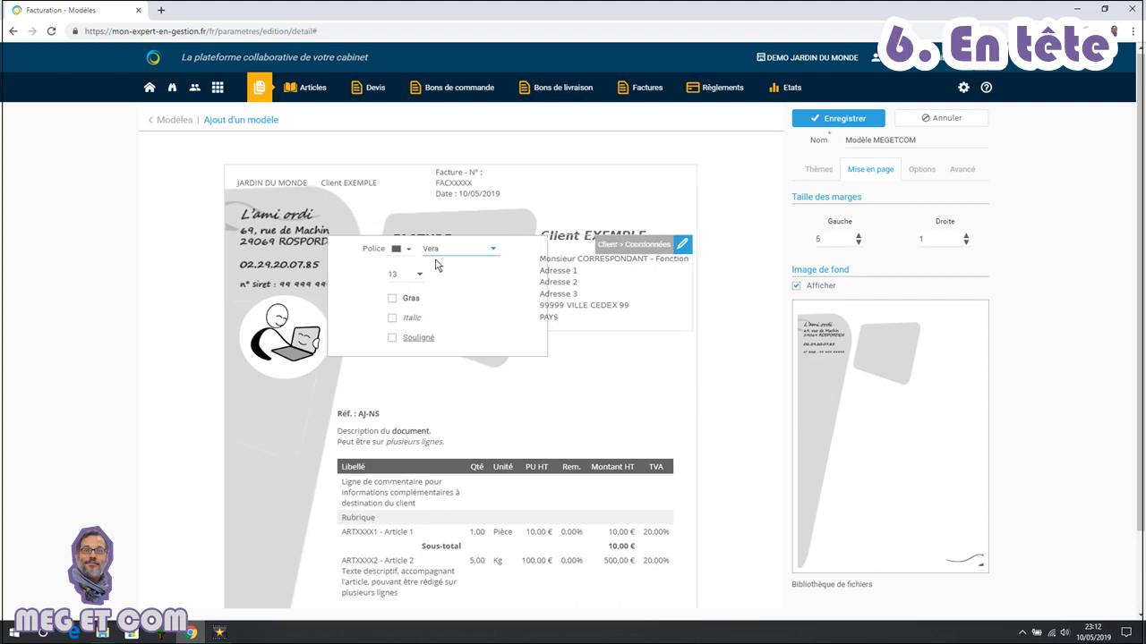
click(420, 279)
click(405, 327)
click(381, 319)
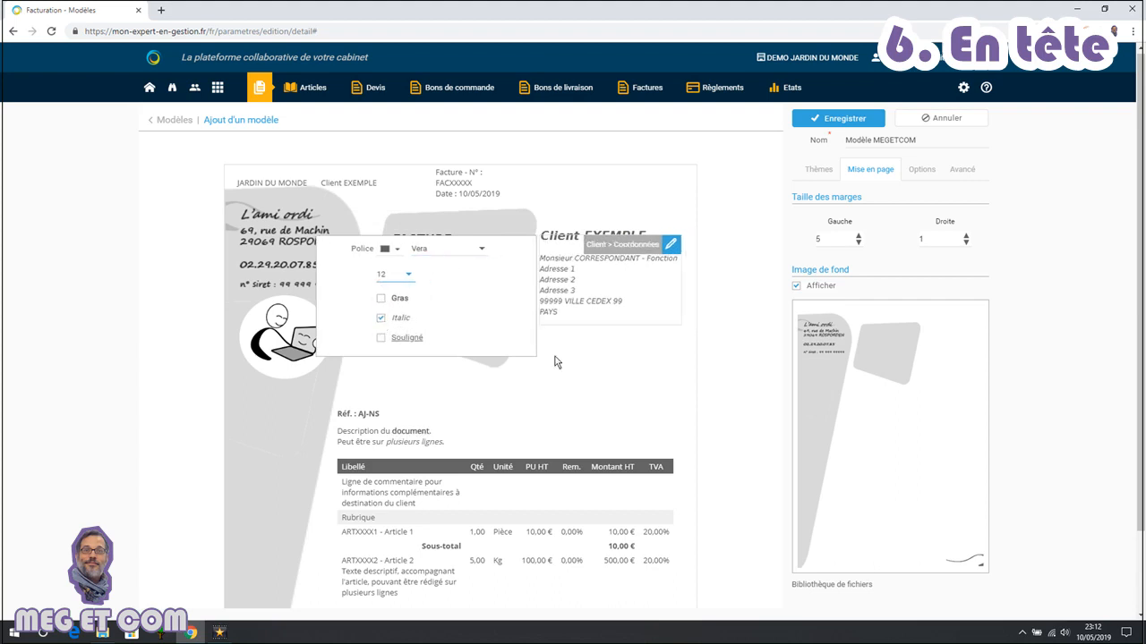
click(611, 388)
mouse_move(1143, 190)
mouse_down()
mouse_move(1143, 271)
mouse_move(1143, 190)
mouse_up()
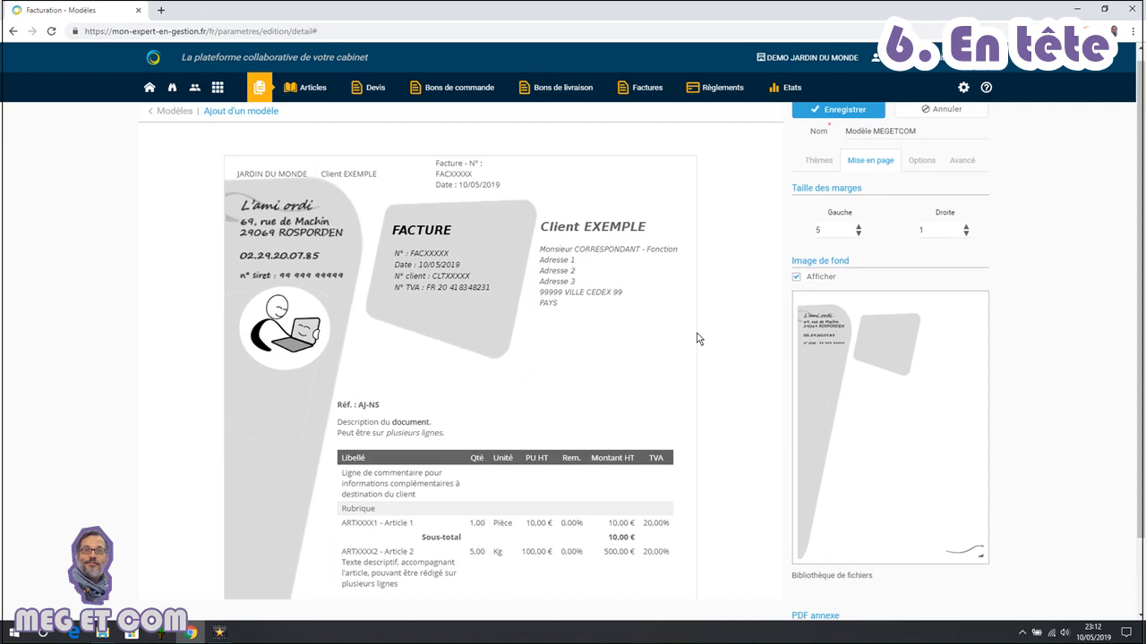
Set the template's document type to Document TTC
scroll(699, 339, down, 5)
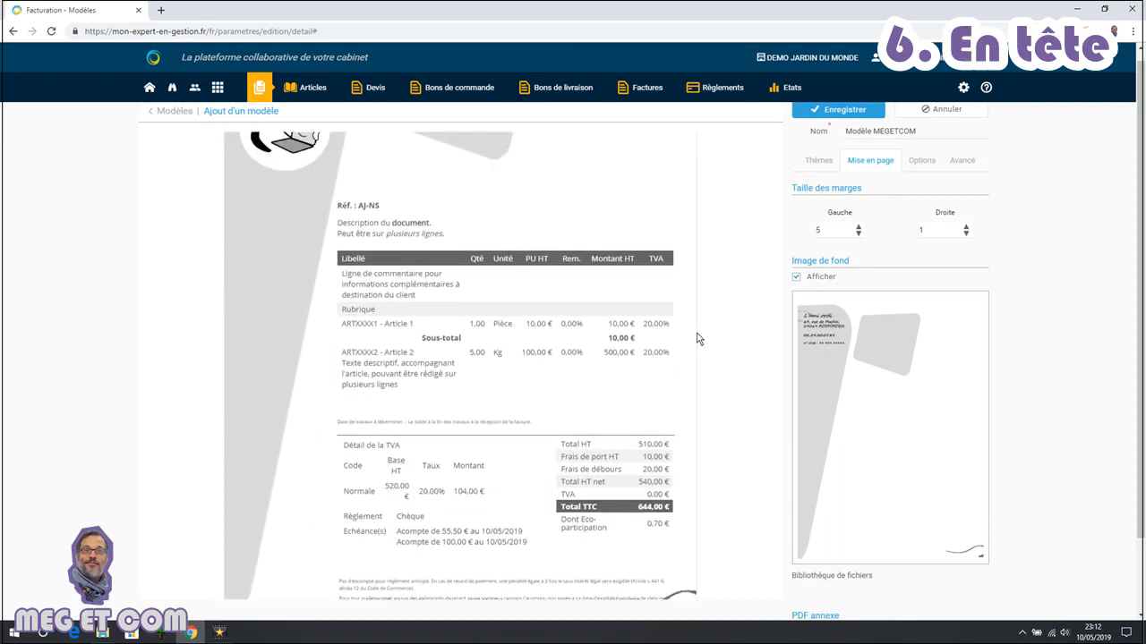
scroll(699, 338, up, 5)
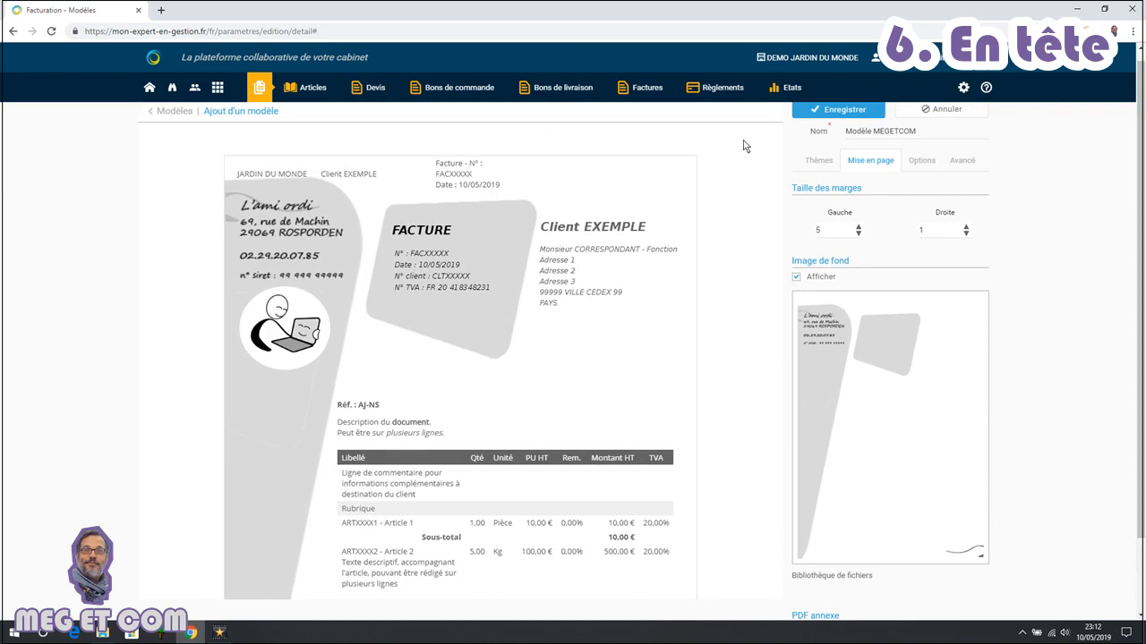
click(921, 162)
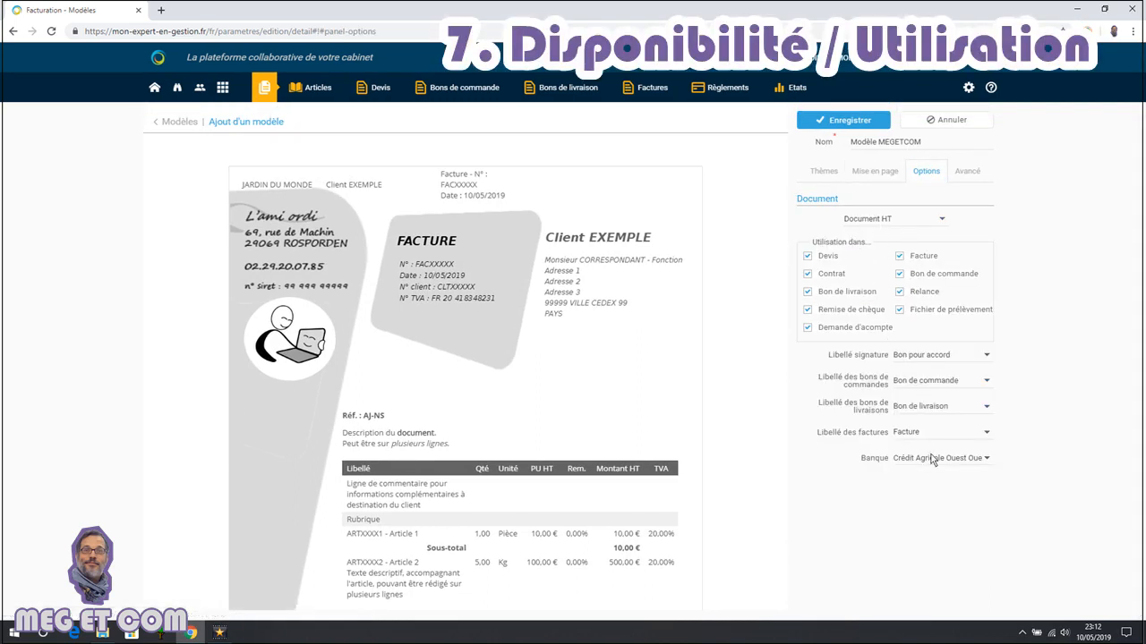
click(943, 220)
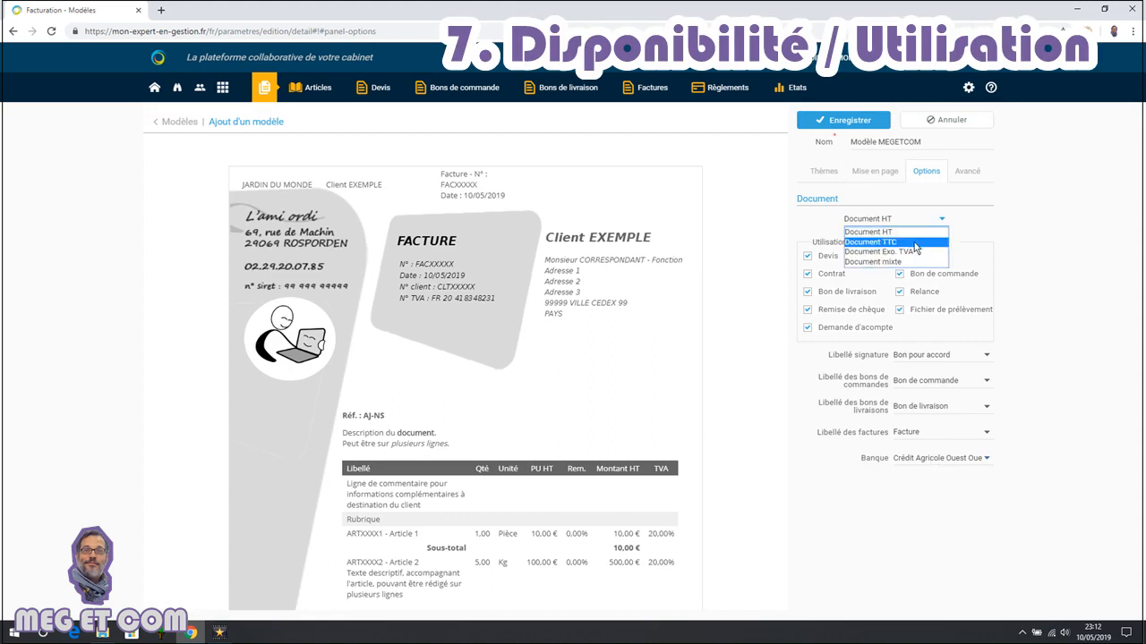
click(915, 244)
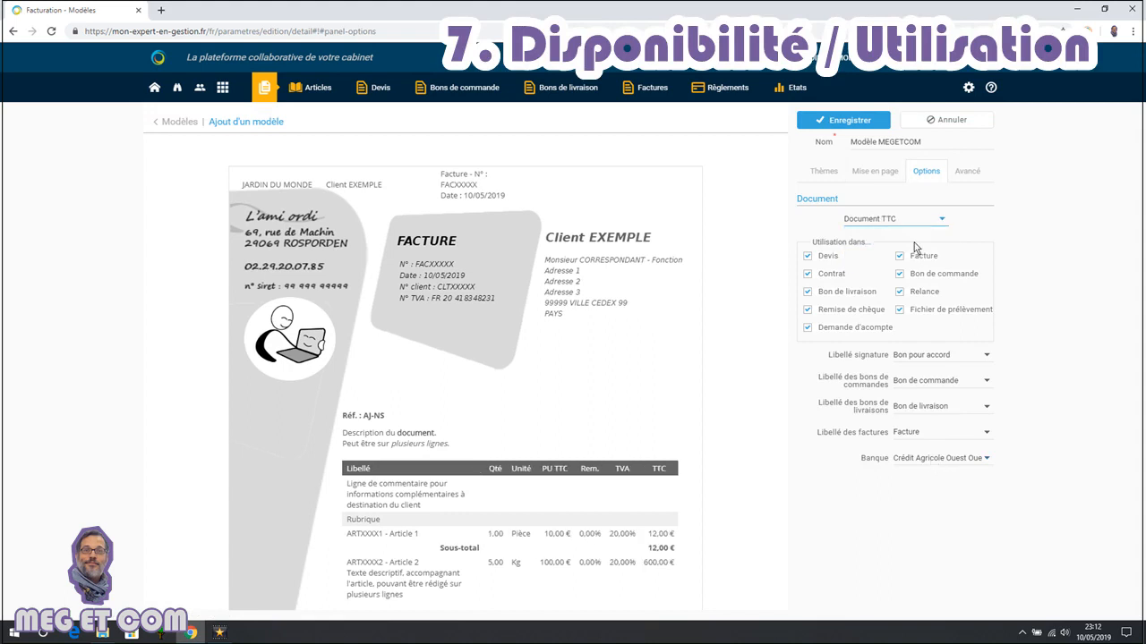
Set the template's default font to Vera, size 12
click(971, 171)
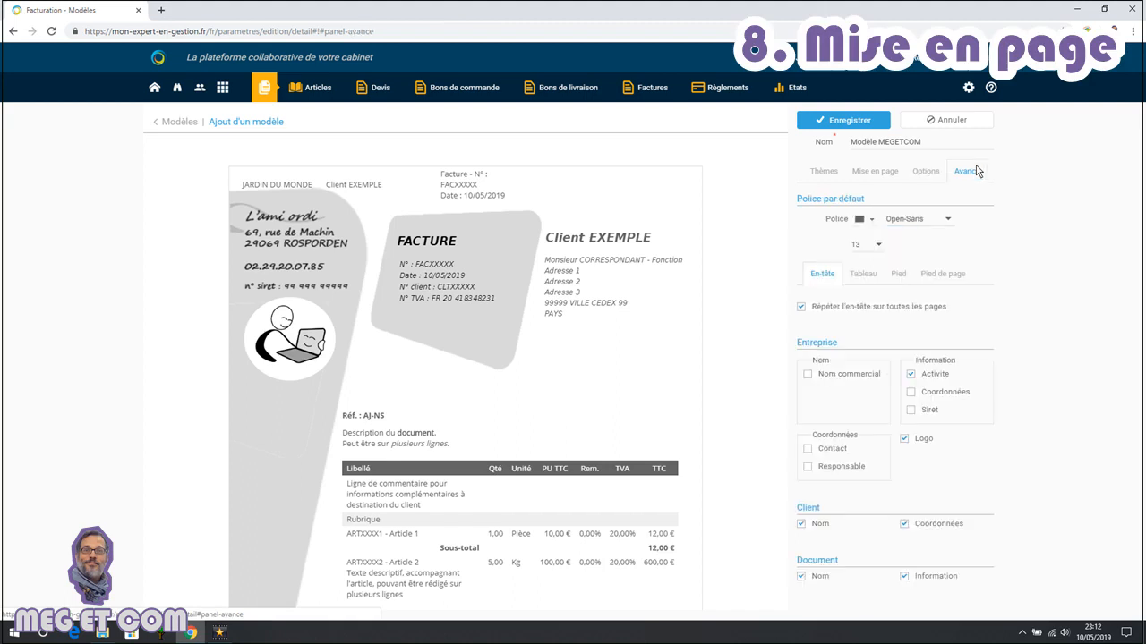
click(932, 224)
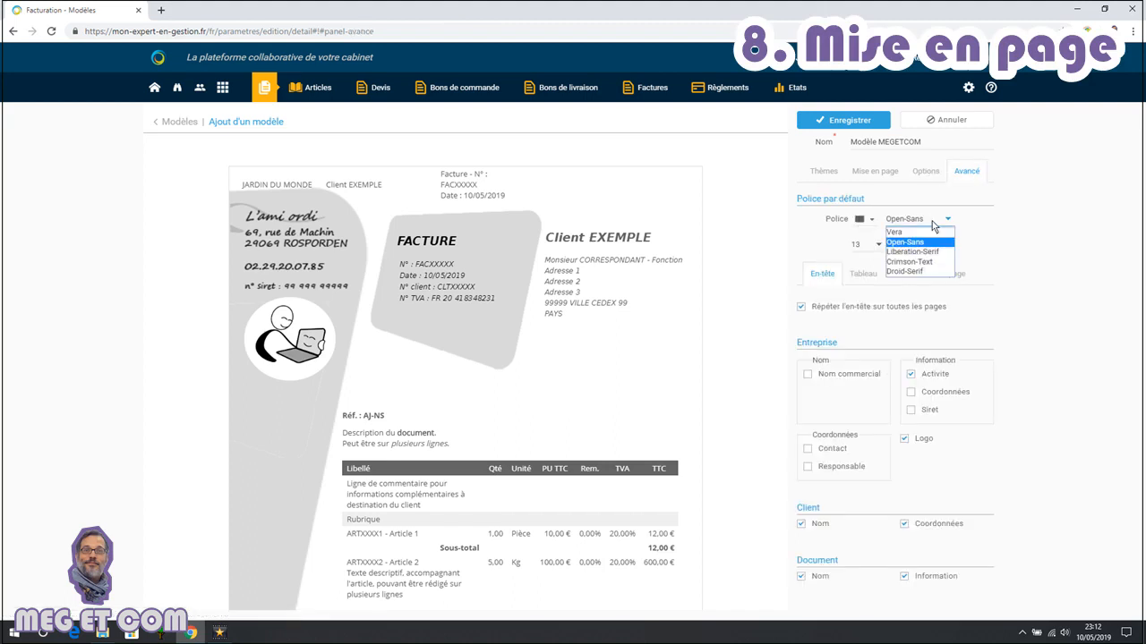
click(919, 233)
click(877, 246)
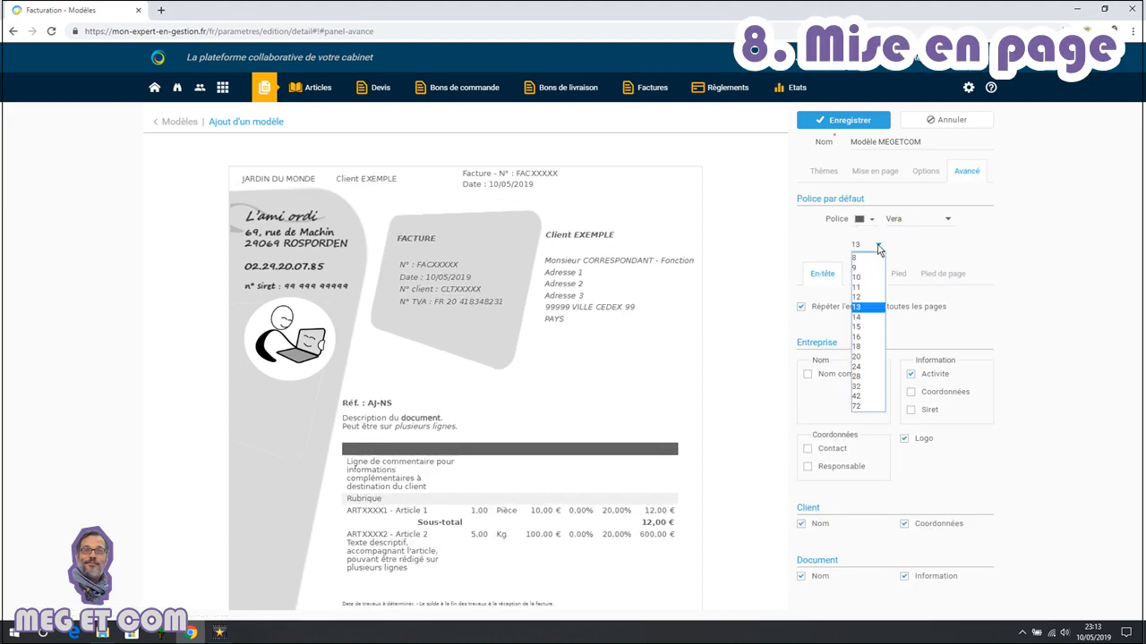
click(857, 297)
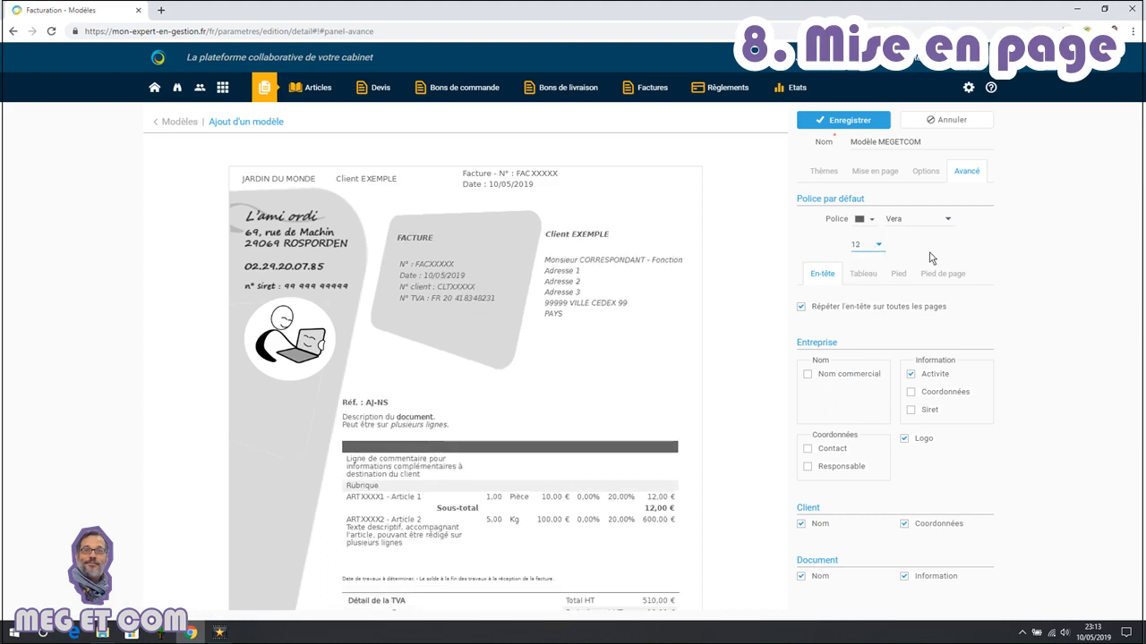
Turn off repeating the header on all pages
click(801, 307)
click(839, 383)
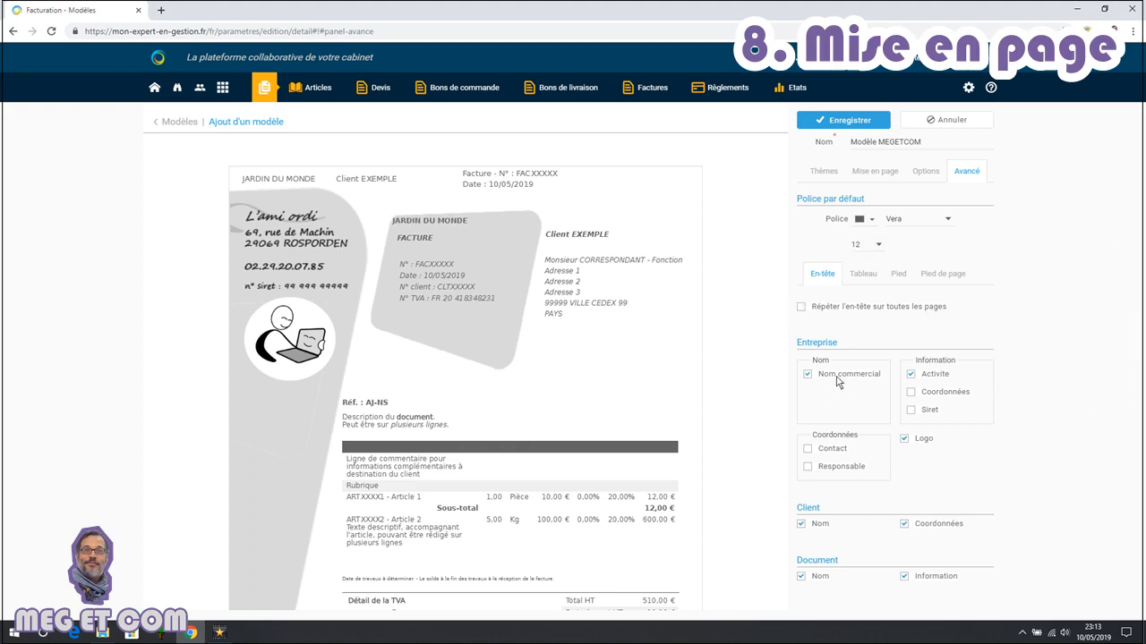
click(839, 380)
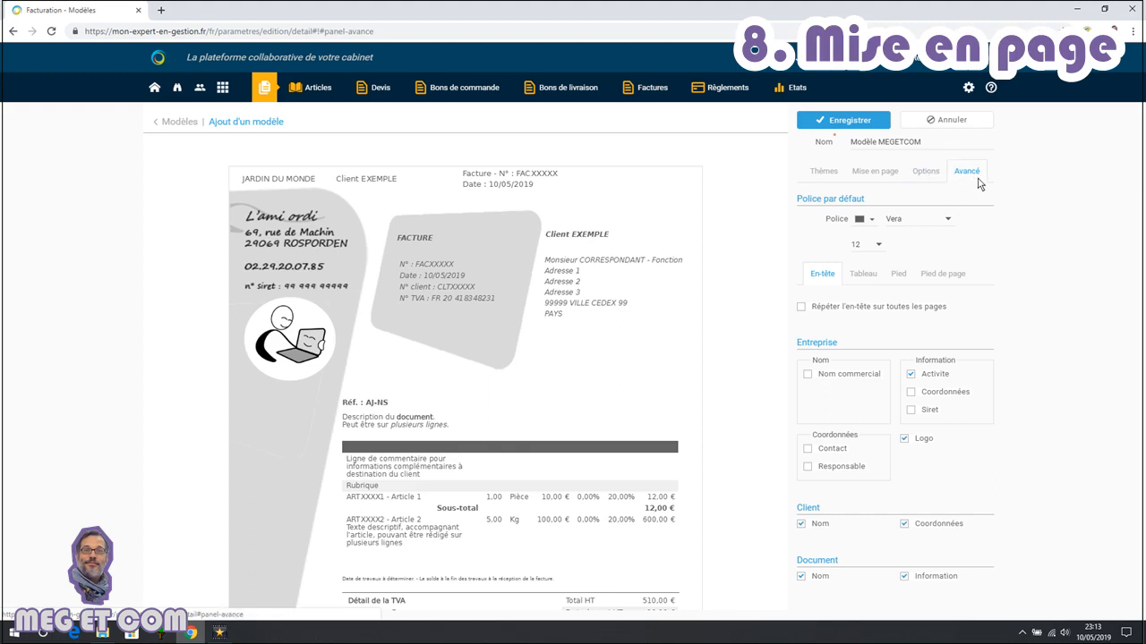
Make the table's reference line italic
click(862, 275)
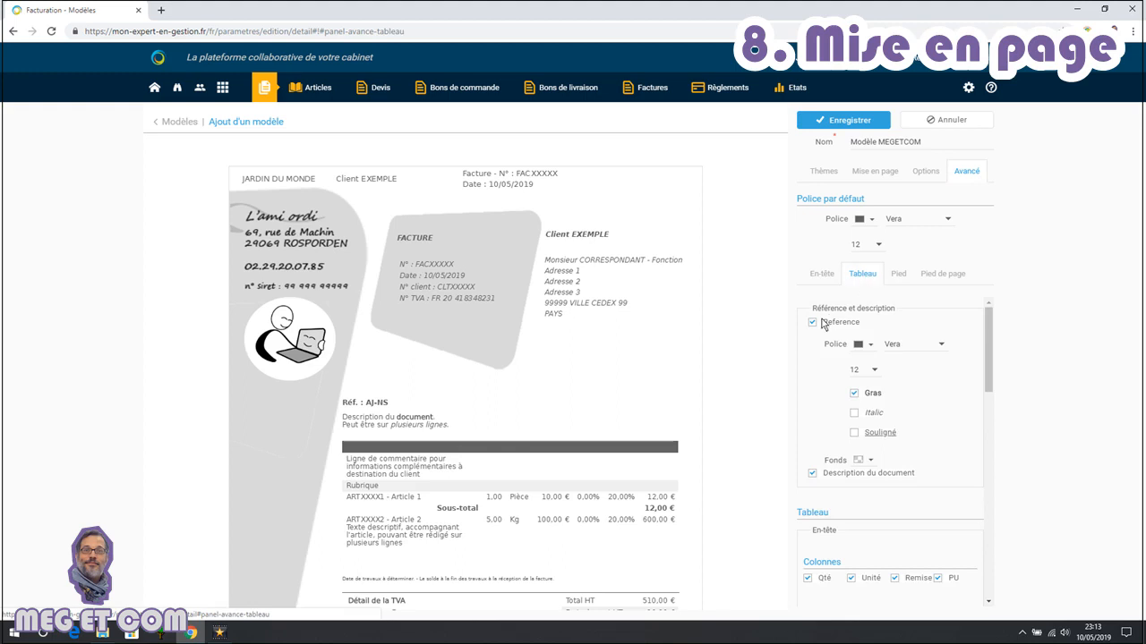
mouse_move(991, 329)
mouse_down()
mouse_move(991, 349)
mouse_move(991, 323)
mouse_up()
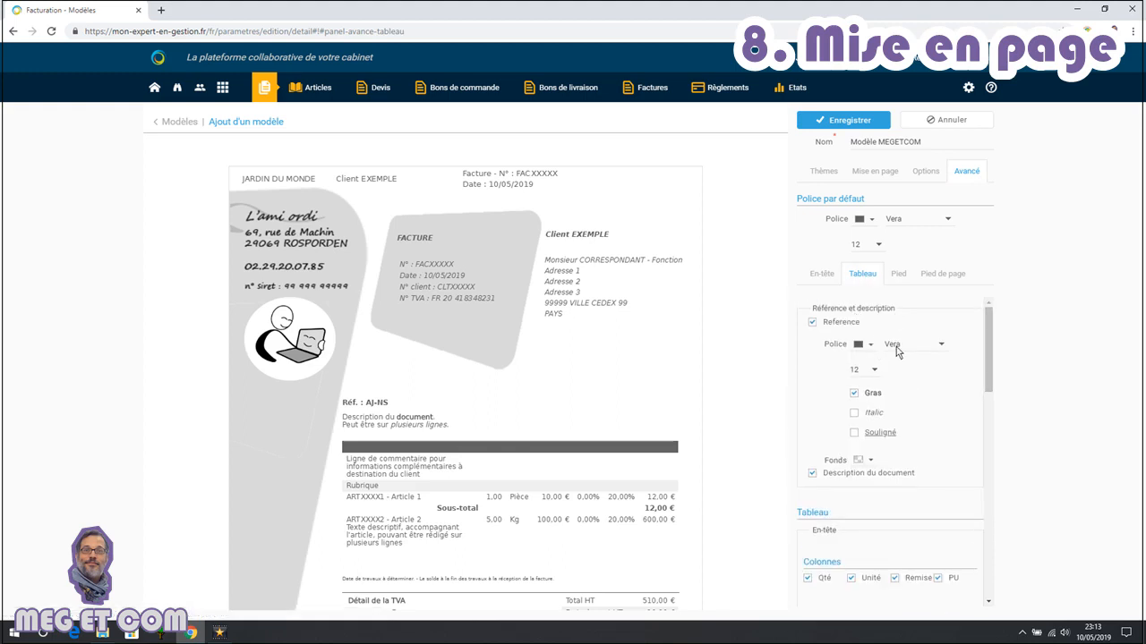
click(872, 417)
Give the table column headers a light grey background and italic text
drag(991, 354, 993, 420)
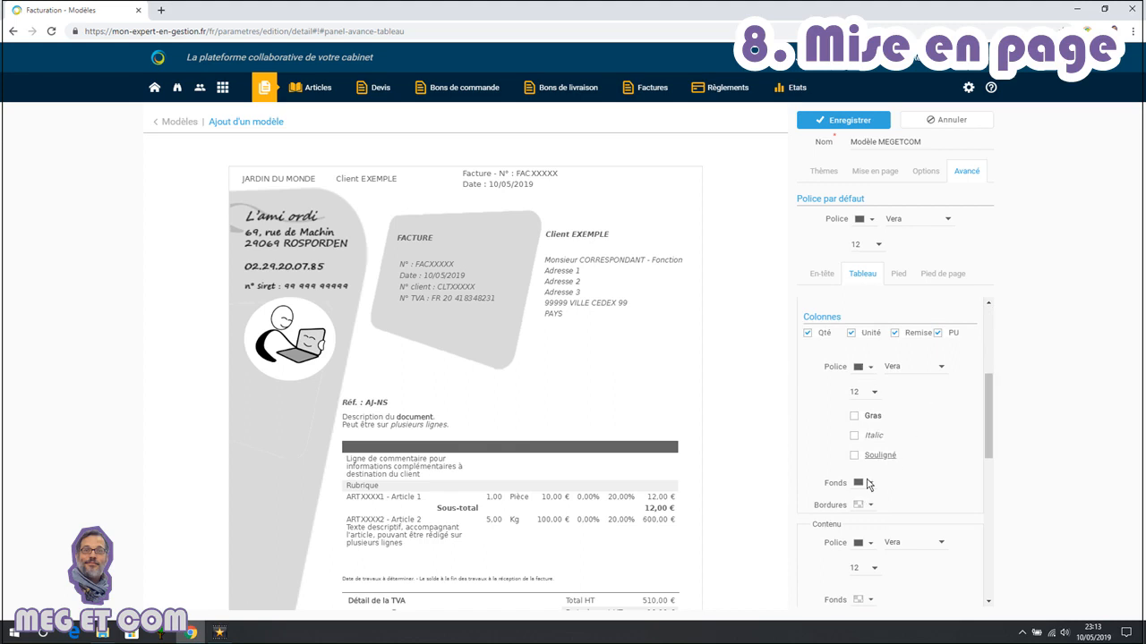
click(870, 483)
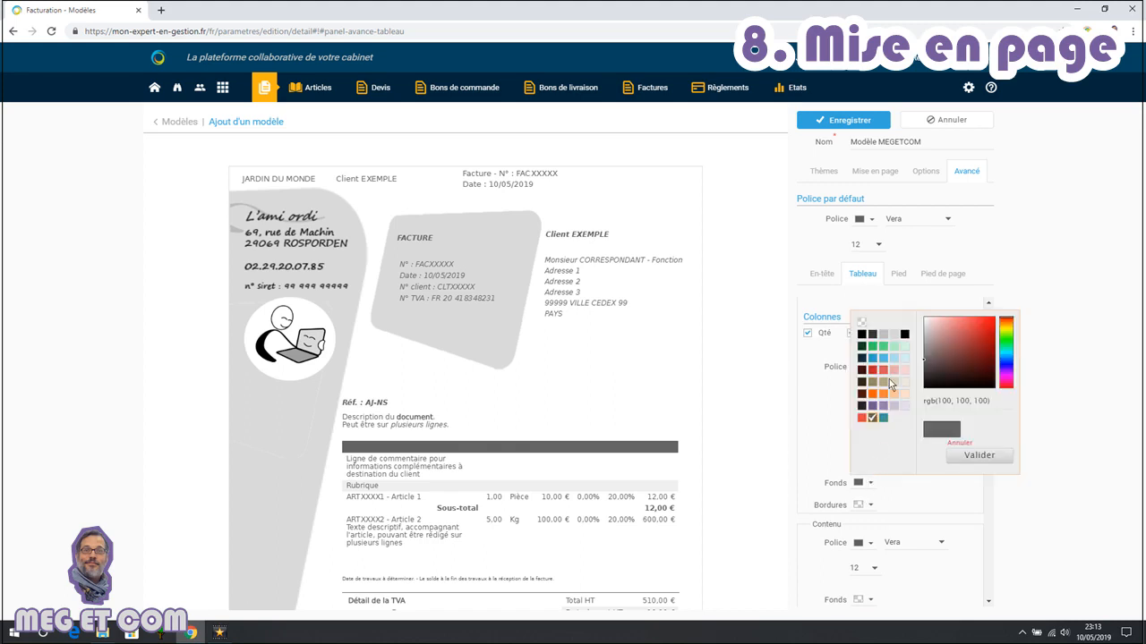
click(894, 334)
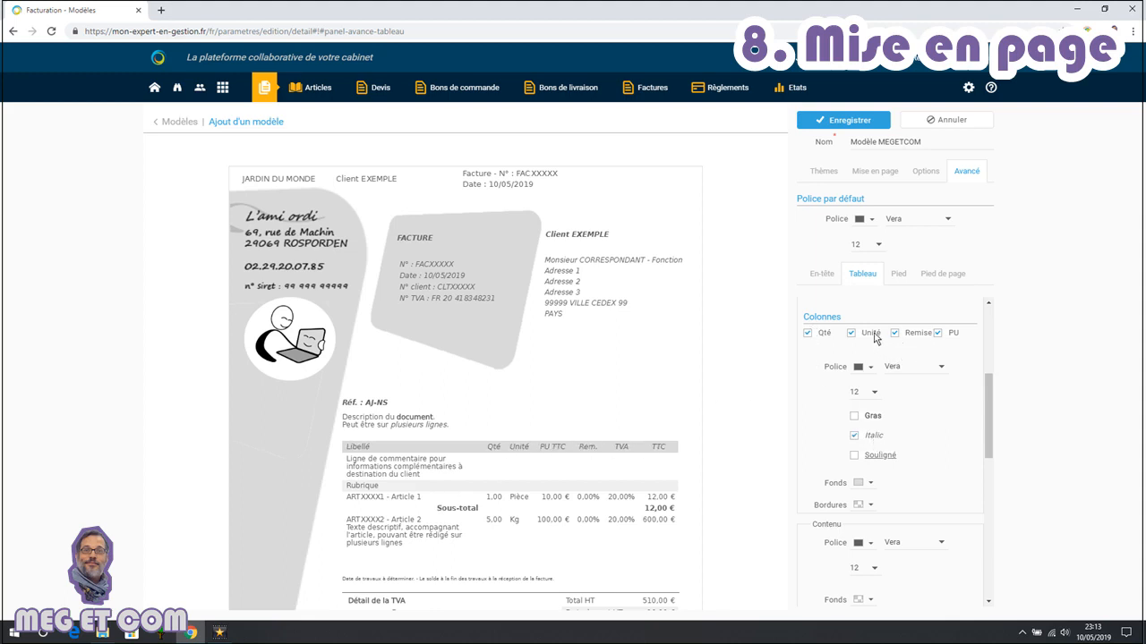
Hide the article code in the table lines
drag(995, 377, 995, 529)
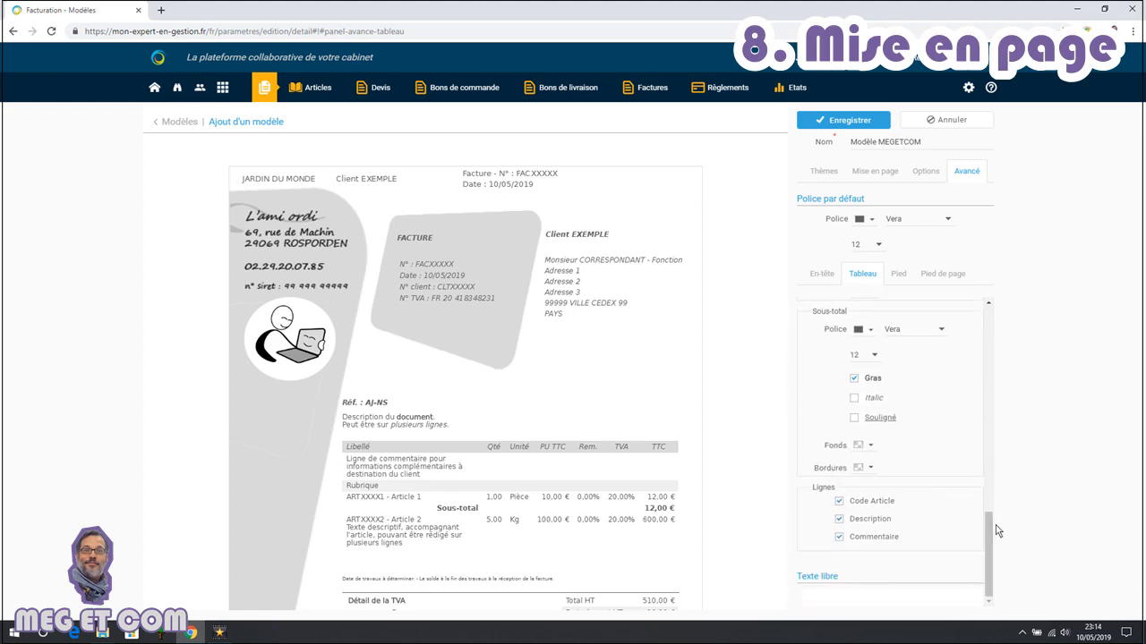
click(886, 503)
scroll(704, 484, down, 3)
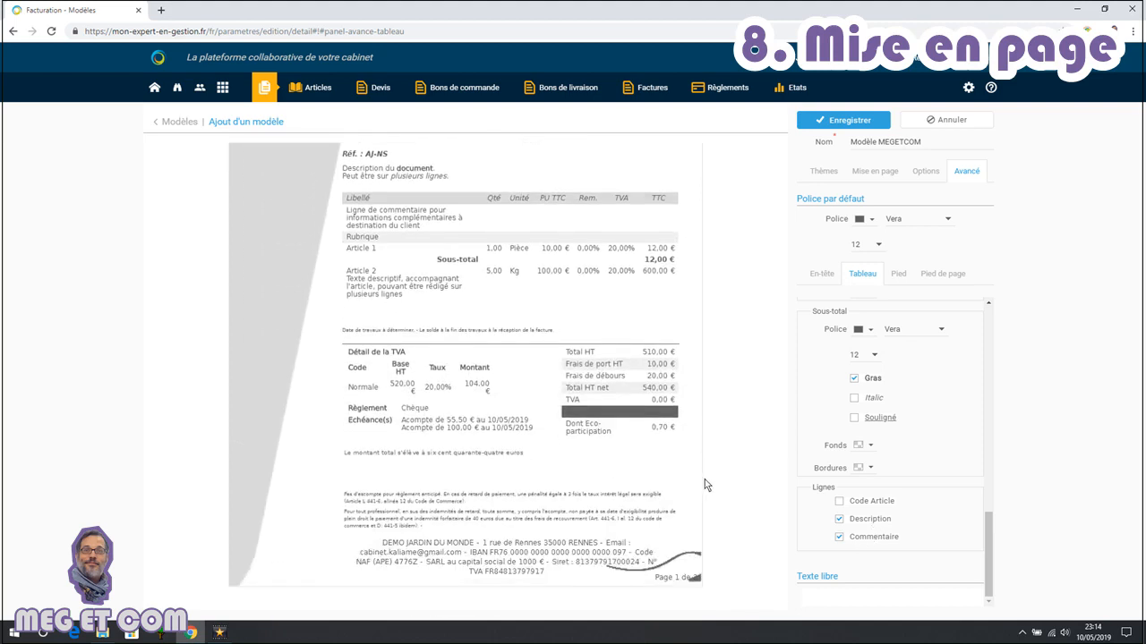
Hide the footer's separation line
click(900, 278)
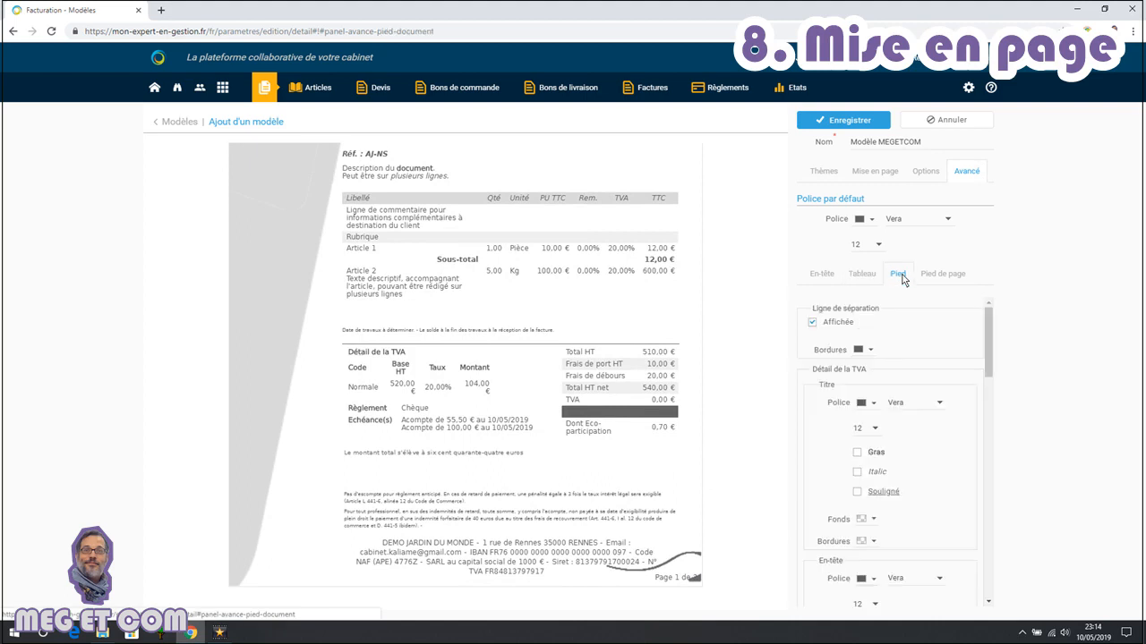
click(812, 323)
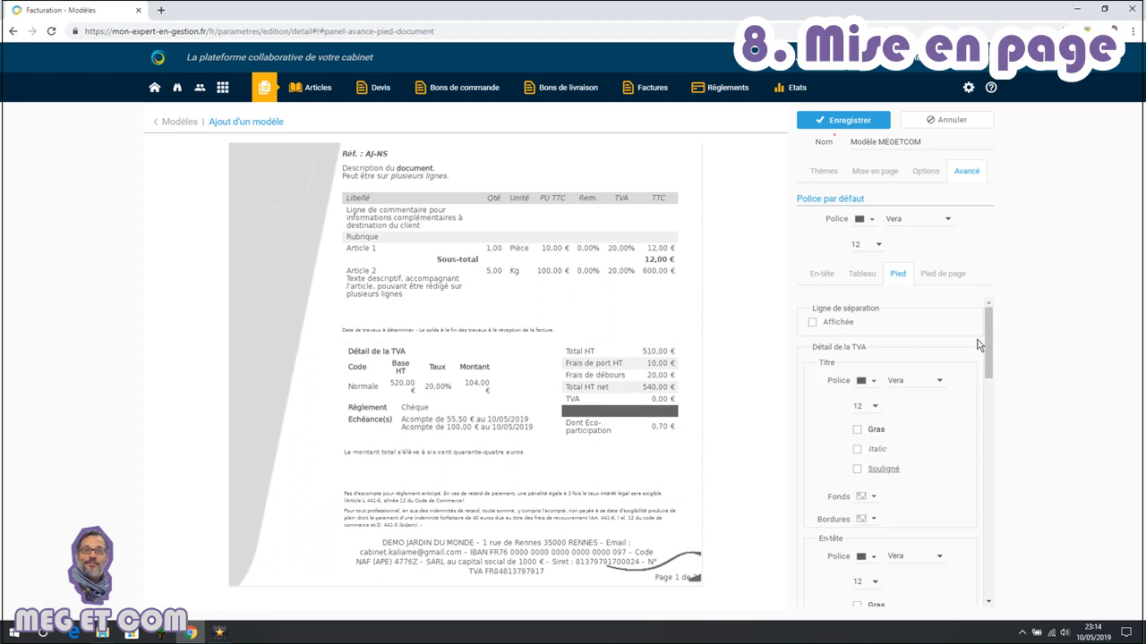
Add a grey border to the VAT detail title and make it italic
scroll(993, 356, down, 1)
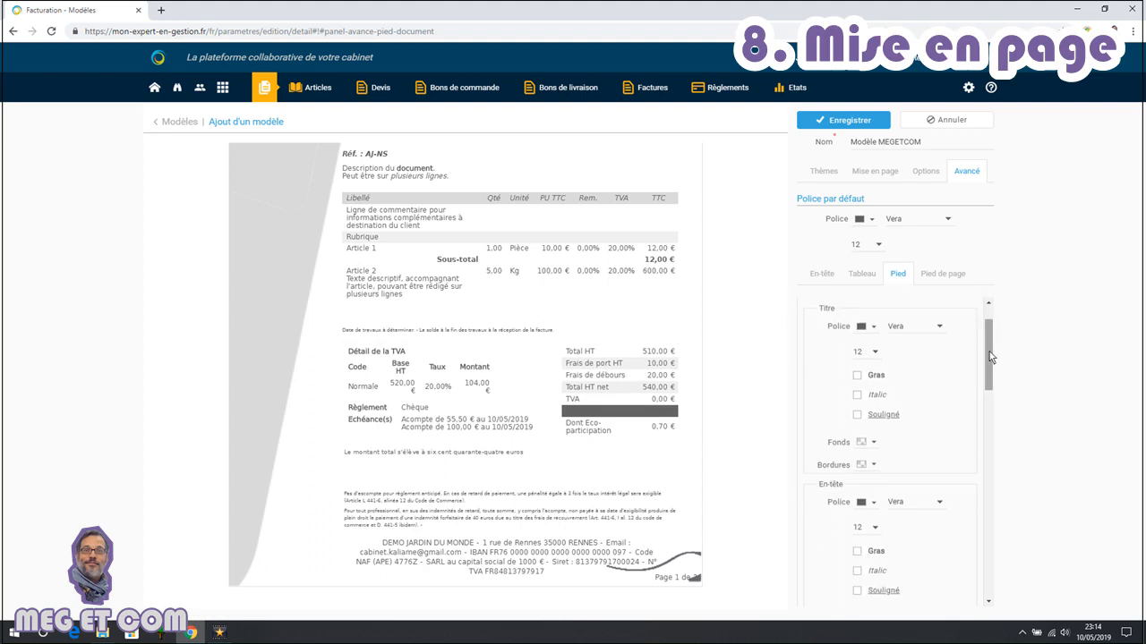
click(875, 468)
click(887, 317)
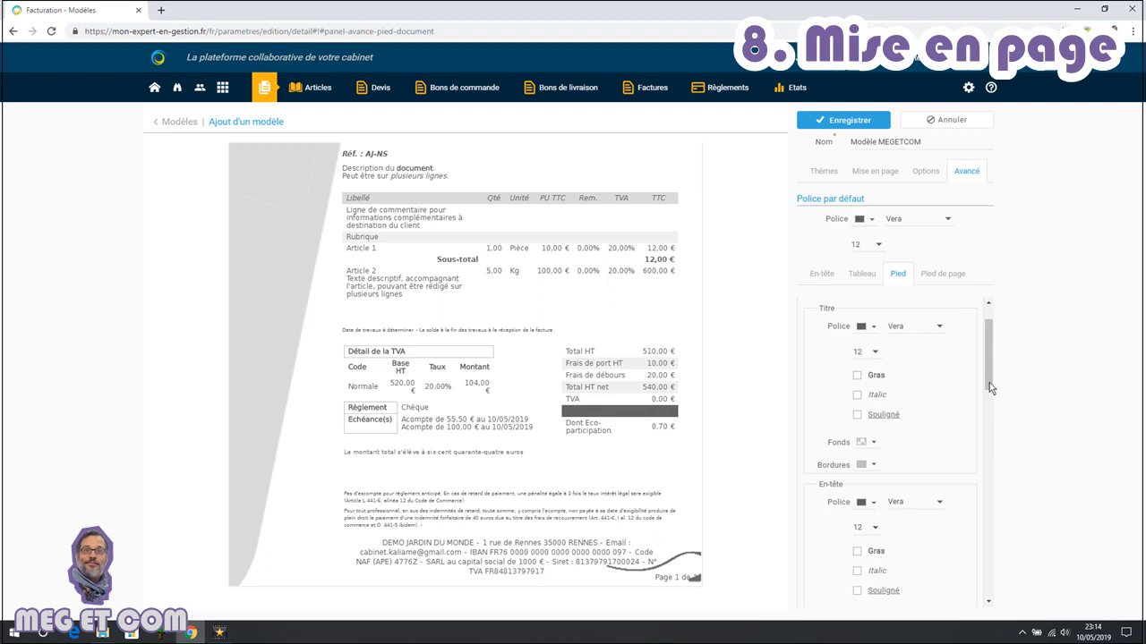
click(880, 403)
Italicise the VAT detail header and content text and give the header a black border
scroll(989, 358, up, 1)
scroll(992, 342, down, 4)
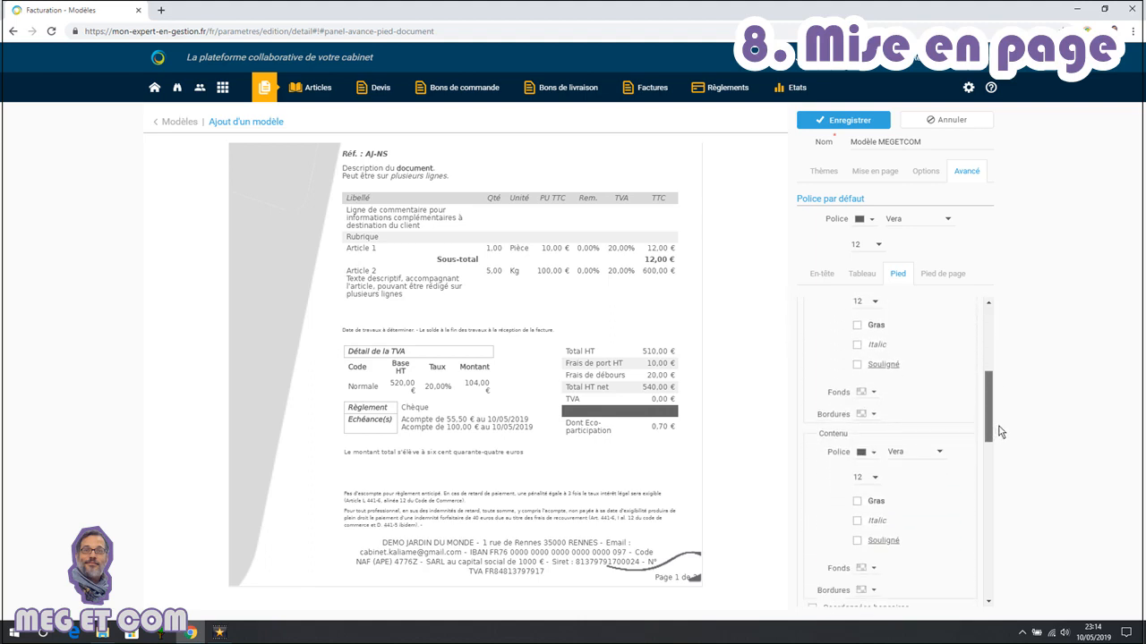
click(882, 340)
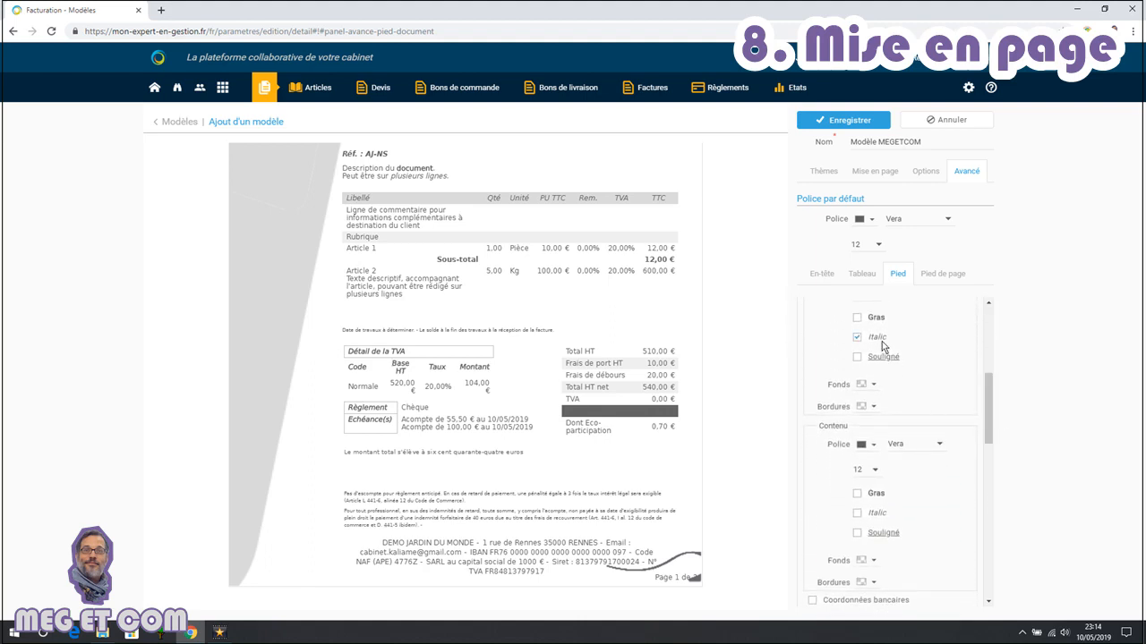
click(880, 514)
click(873, 406)
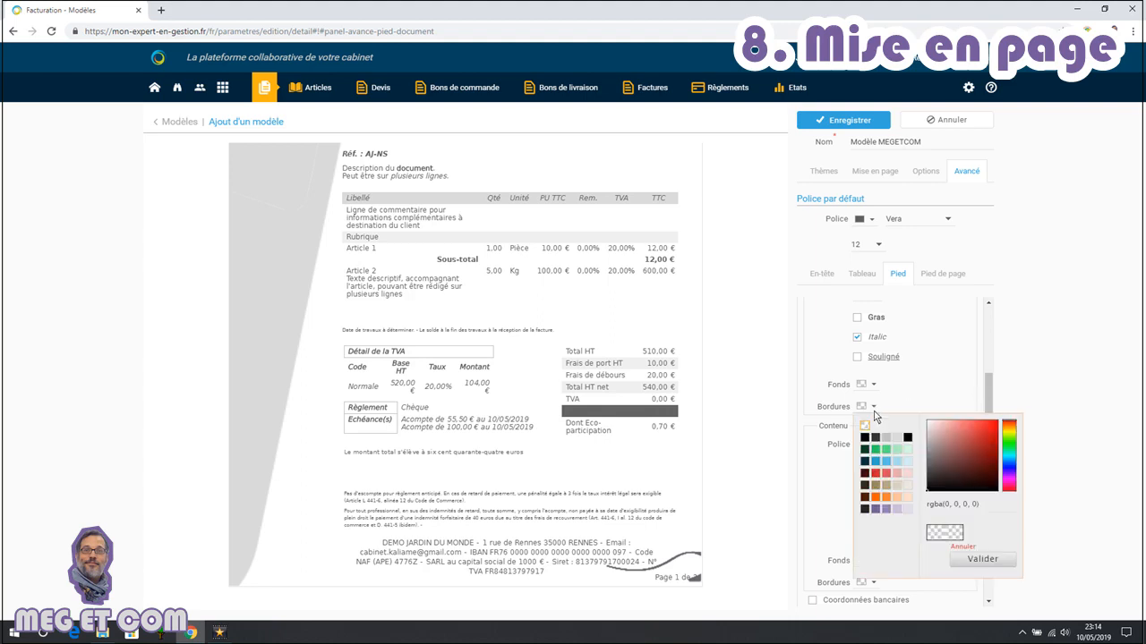
click(864, 438)
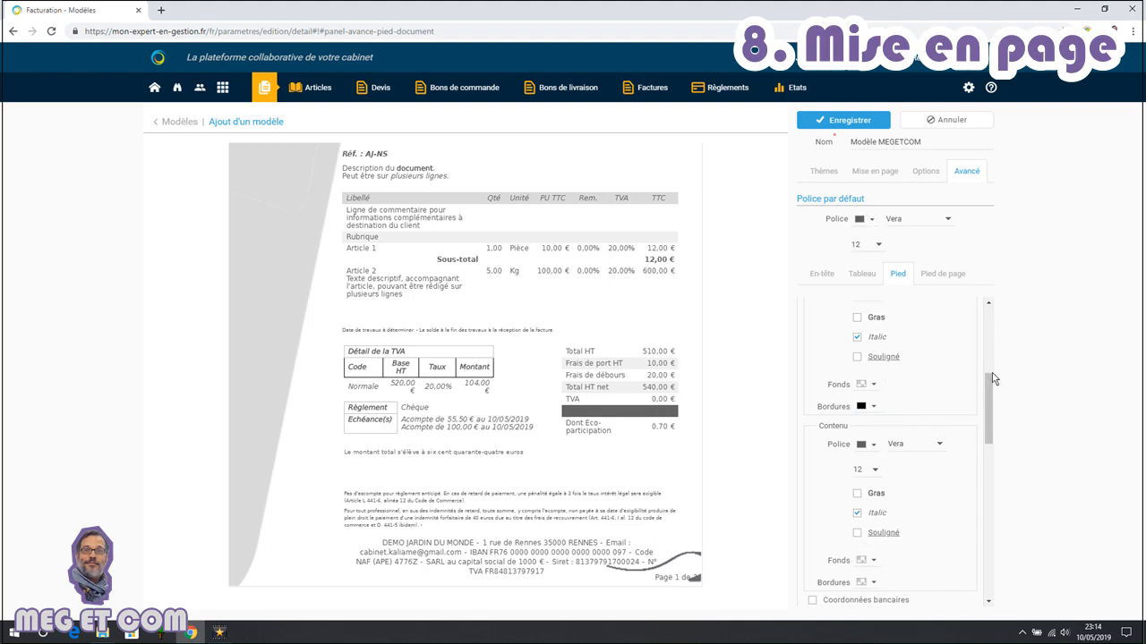
Give the payment block's title a black border
drag(991, 384, 982, 295)
scroll(895, 402, down, 2)
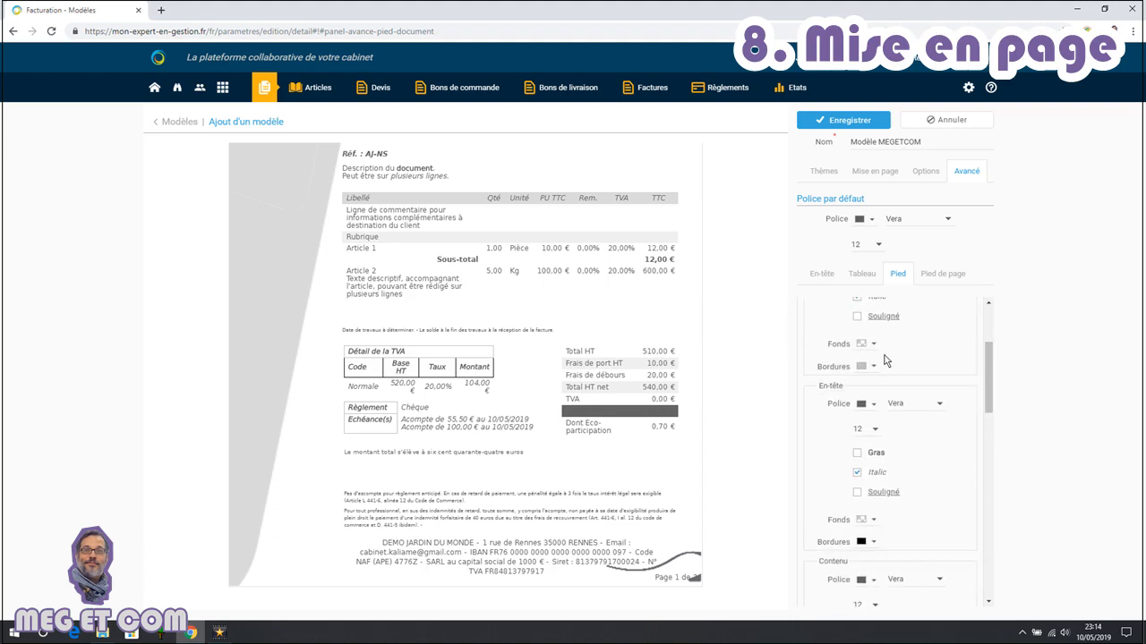
click(873, 366)
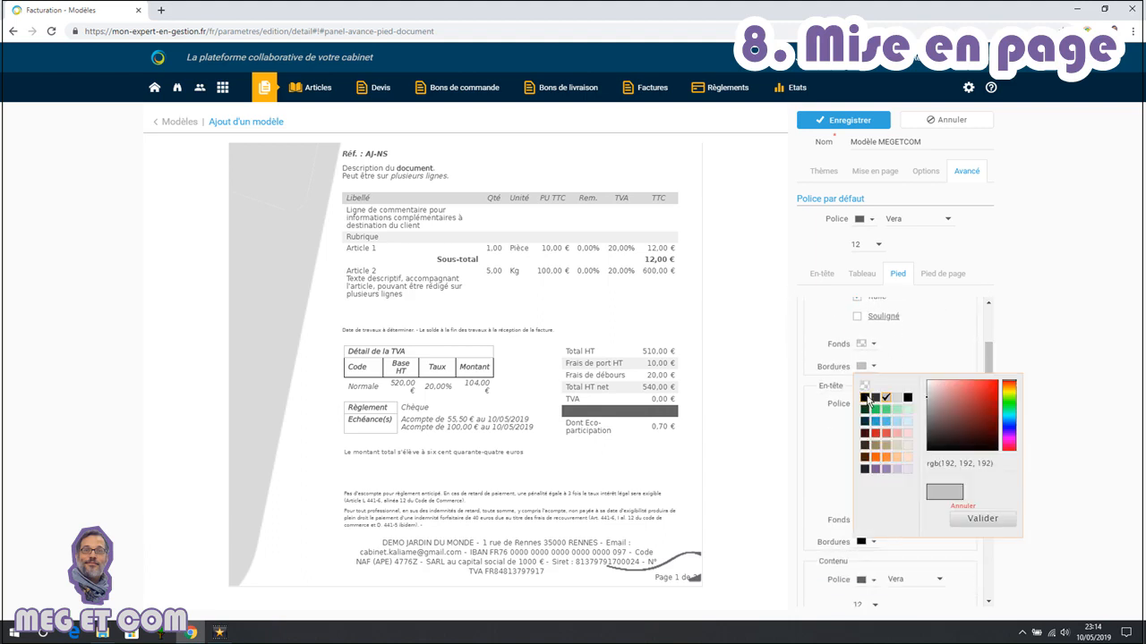
click(868, 400)
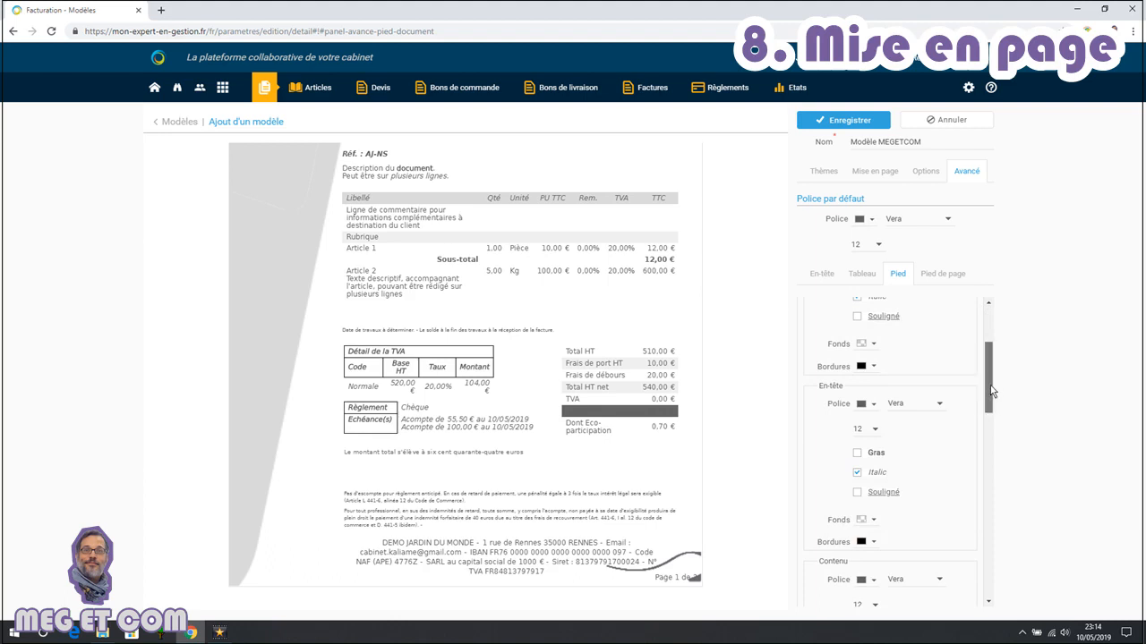
Give the payment block's content a black border
scroll(993, 430, down, 2)
scroll(995, 448, down, 2)
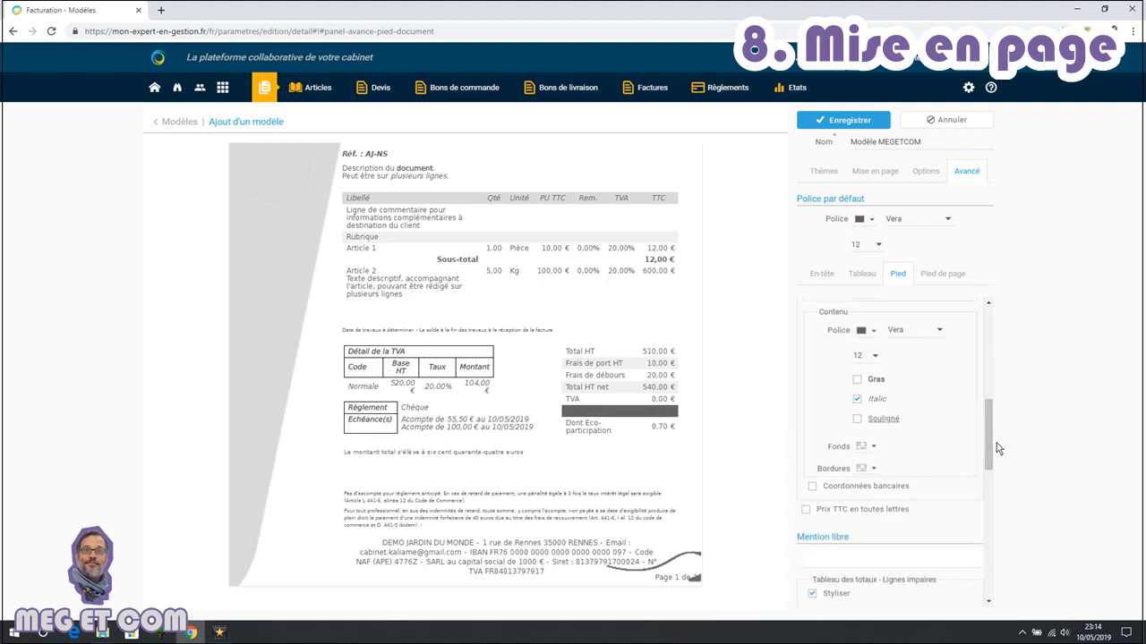
click(875, 470)
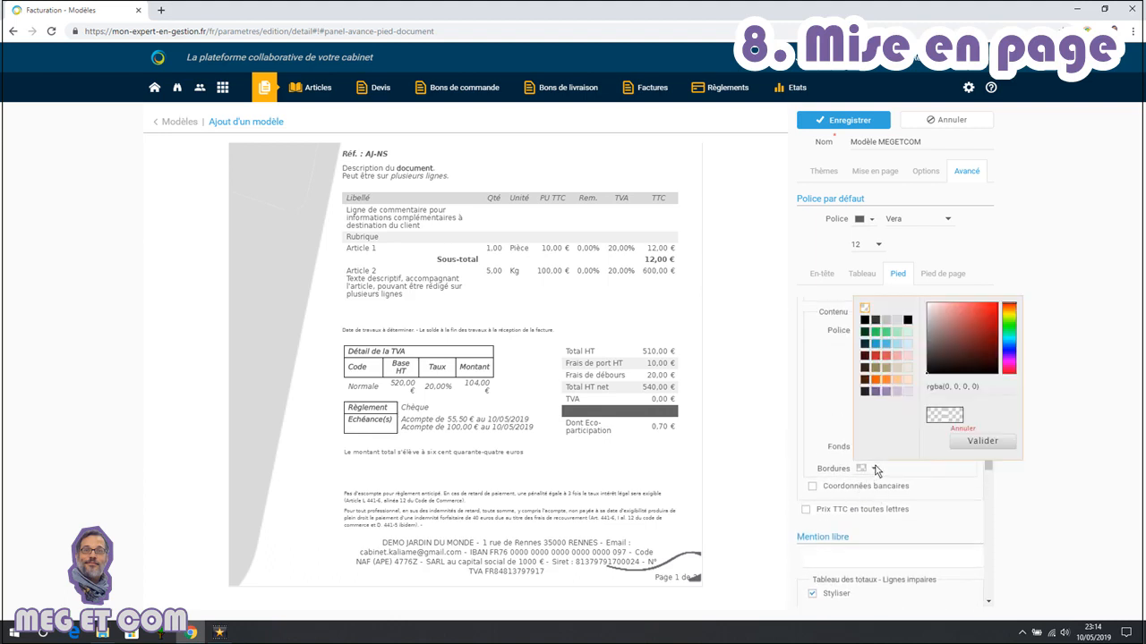
click(865, 324)
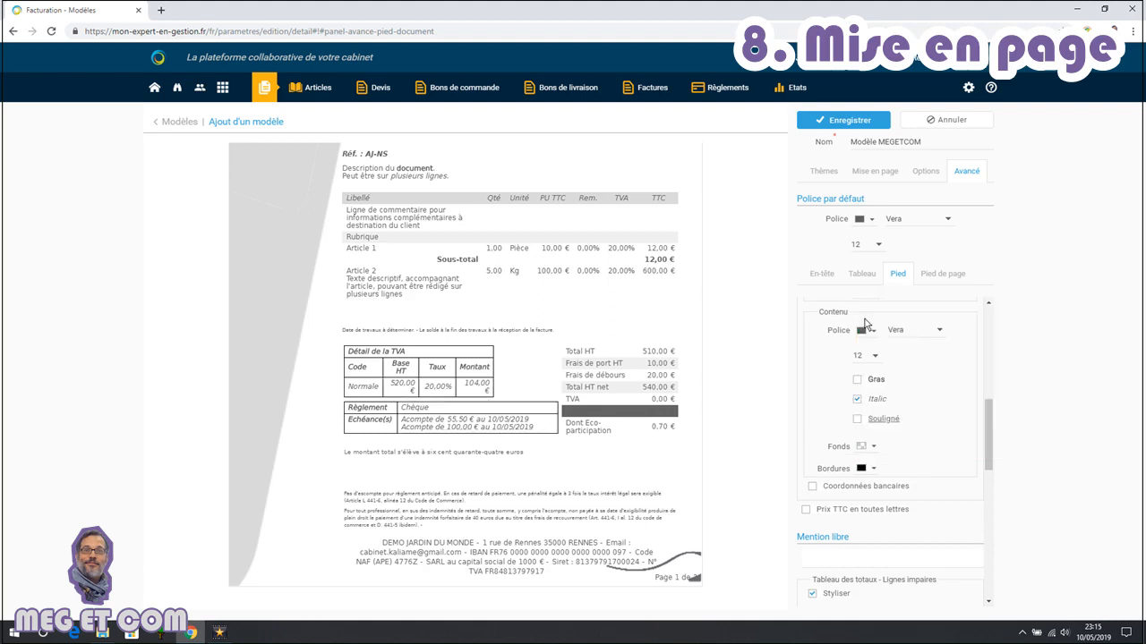
Enter the free mention "acompte de 20% sur toutes commandes" in the footer
drag(987, 419, 995, 462)
click(879, 383)
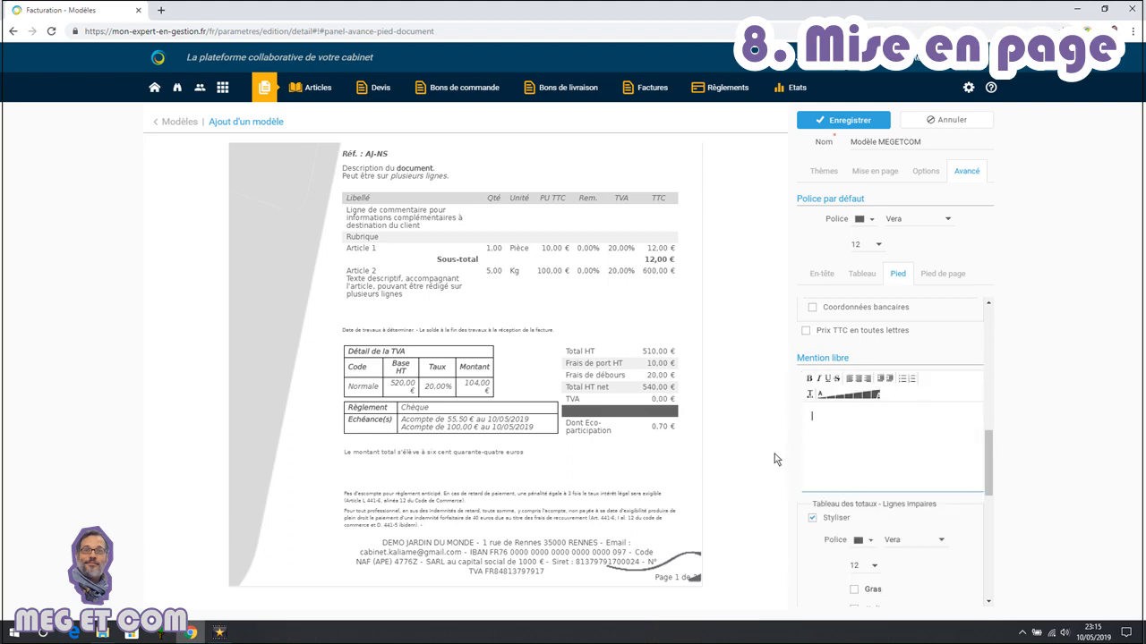
text(20)
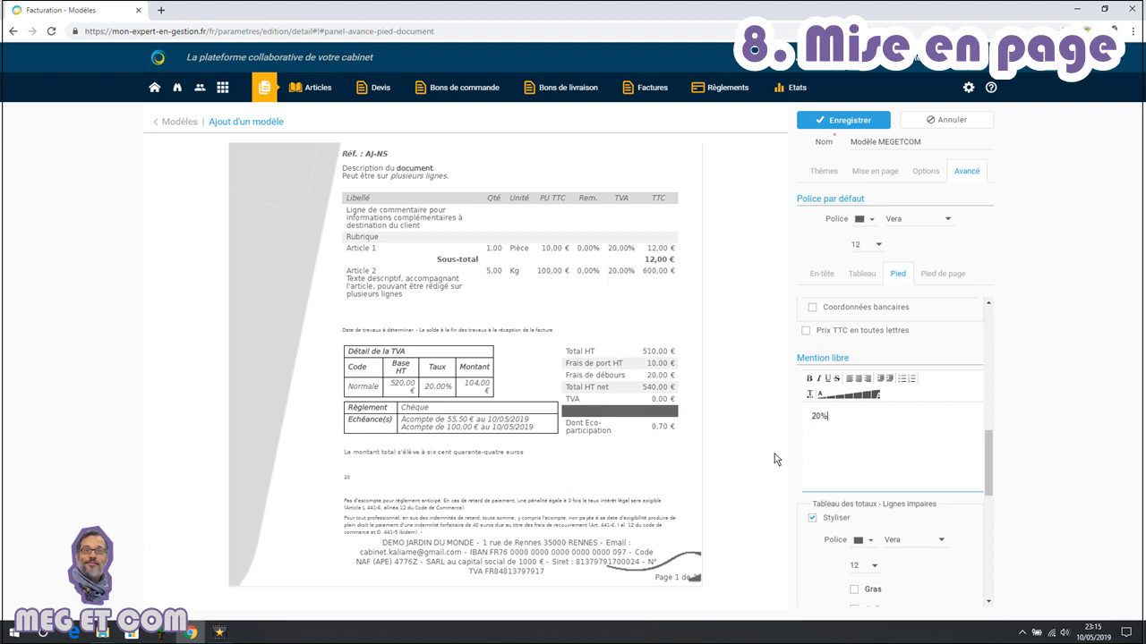
text(% sur toutes commandes)
key(Home)
text(escompte de)
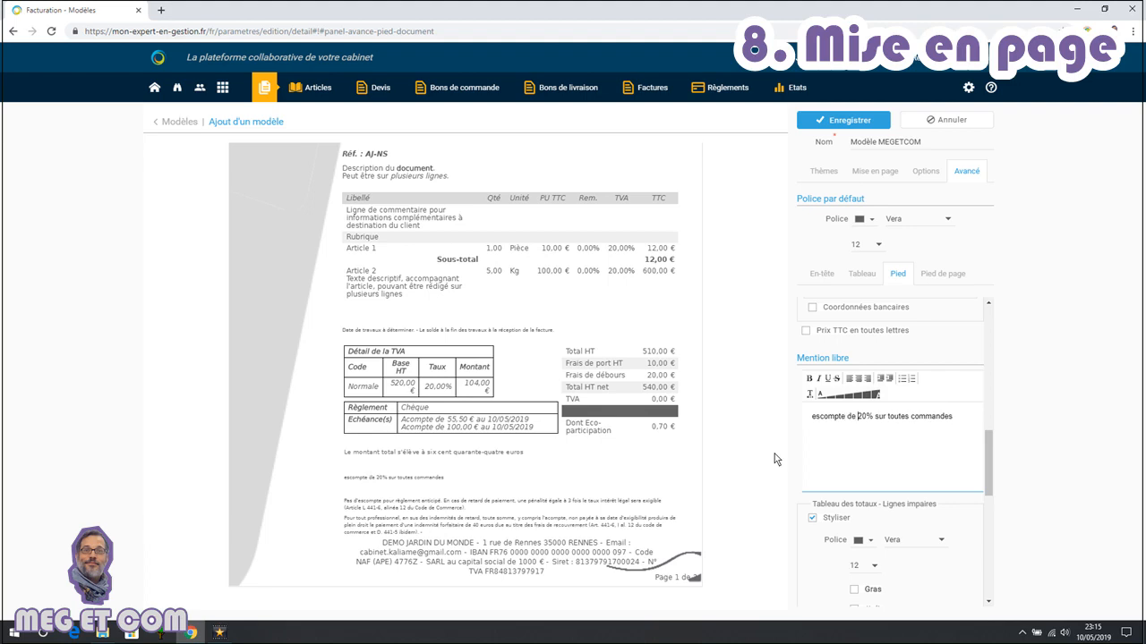
drag(818, 419, 803, 429)
key(Delete)
key(Delete)
text(a)
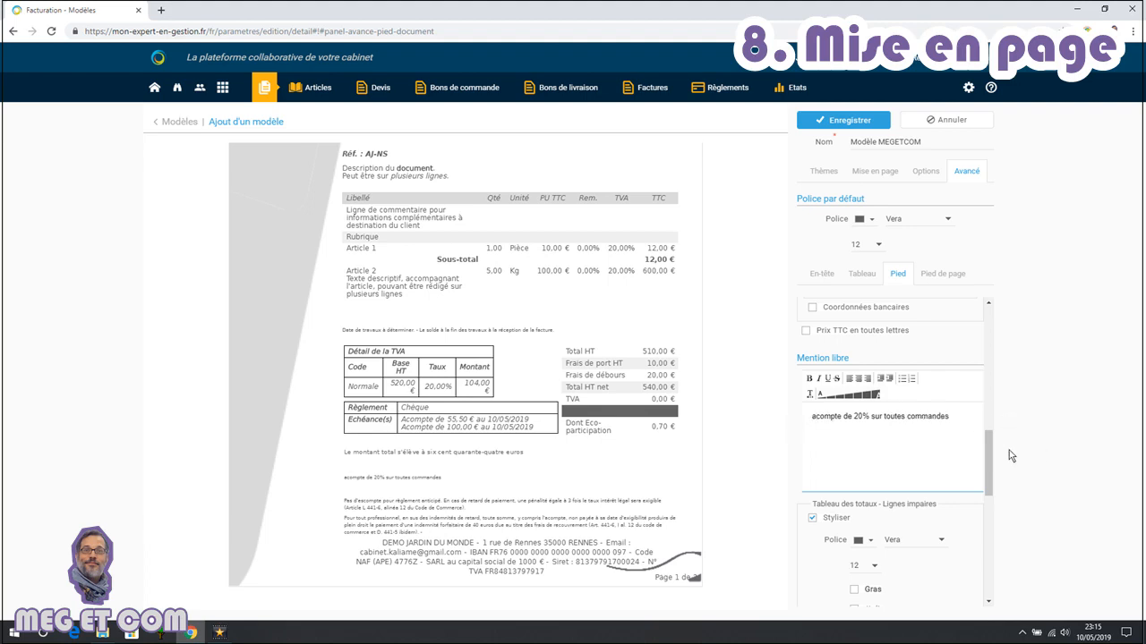
Italicise the odd lines of the totals table
click(988, 467)
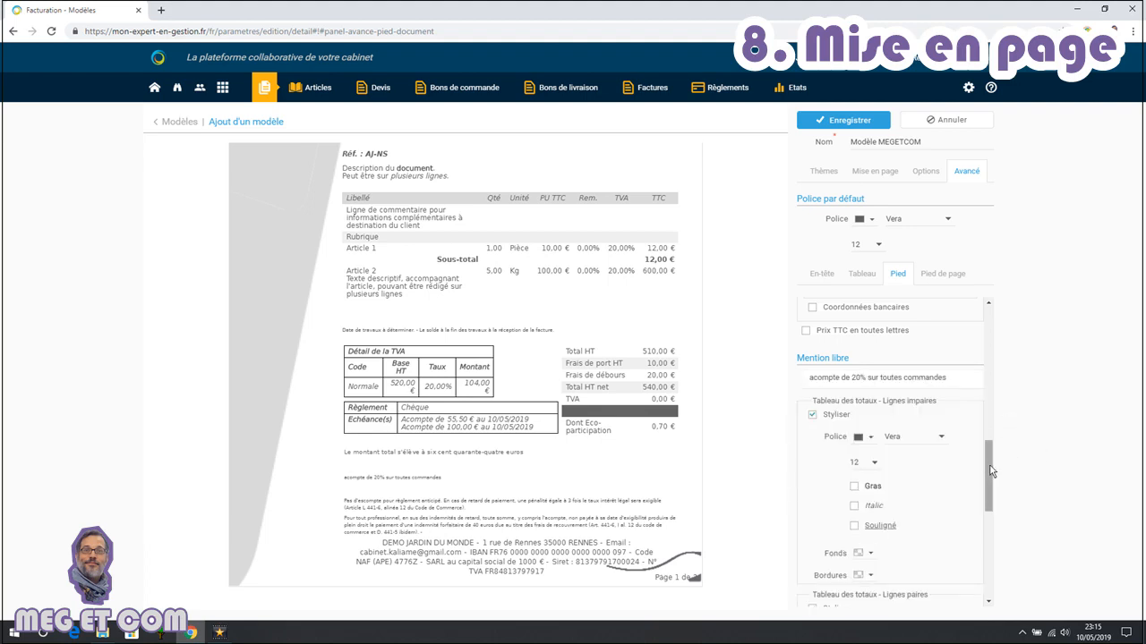
drag(991, 471, 991, 478)
click(875, 455)
Italicise the even lines of the totals table and set their font colour to black
drag(997, 481, 991, 548)
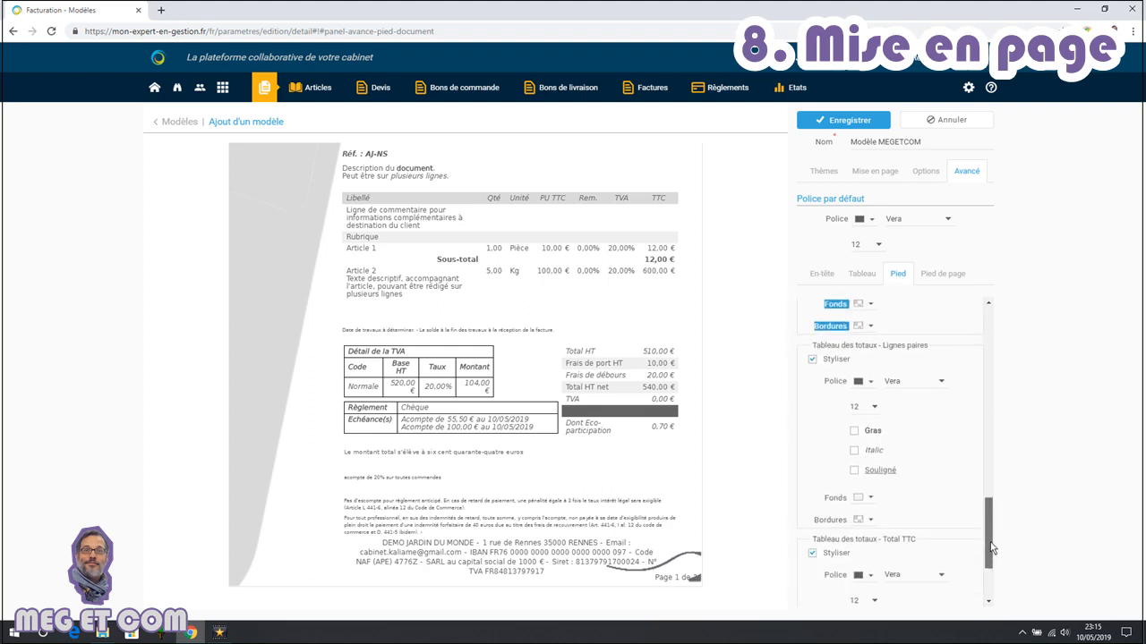
click(876, 453)
click(872, 386)
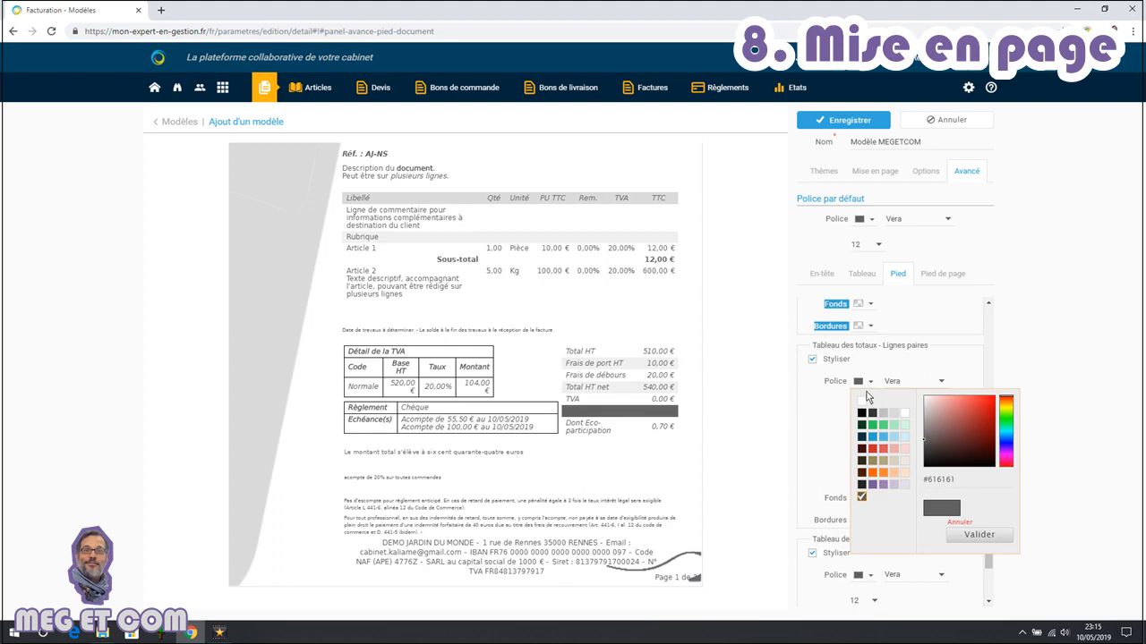
click(866, 406)
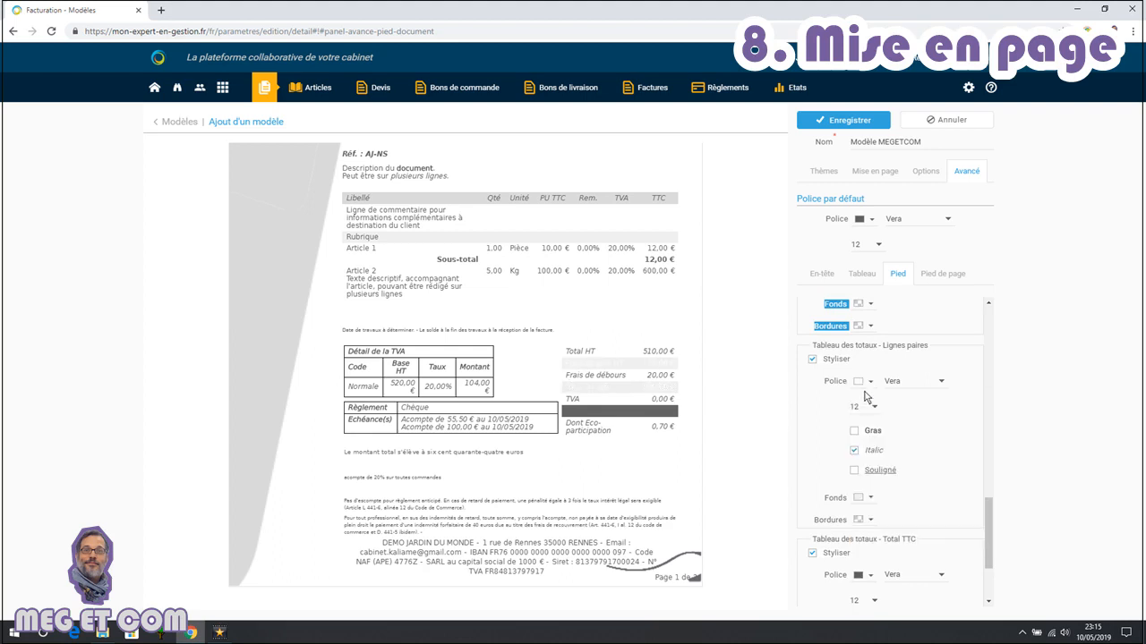
click(870, 383)
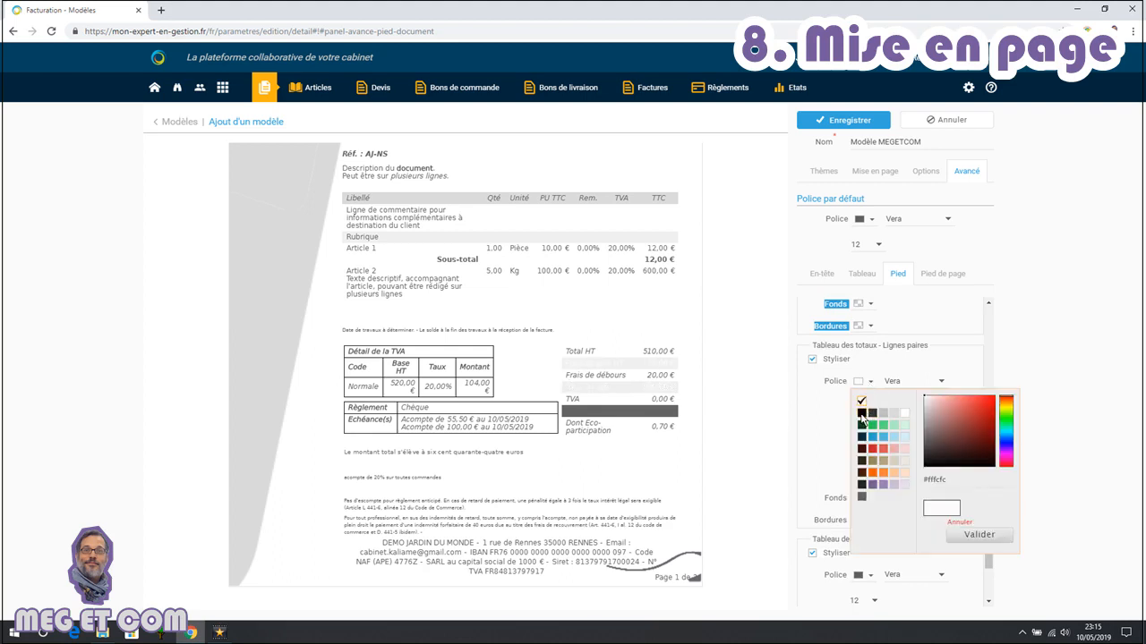
click(862, 413)
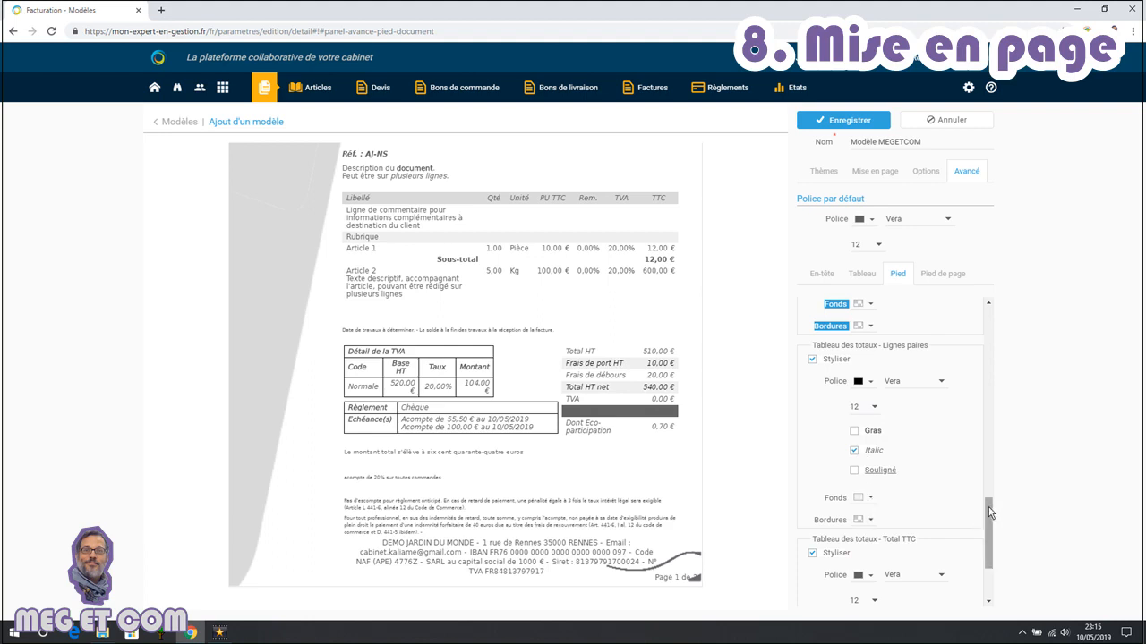
Set the Total TTC line's font colour to white and make it italic
drag(991, 532, 993, 559)
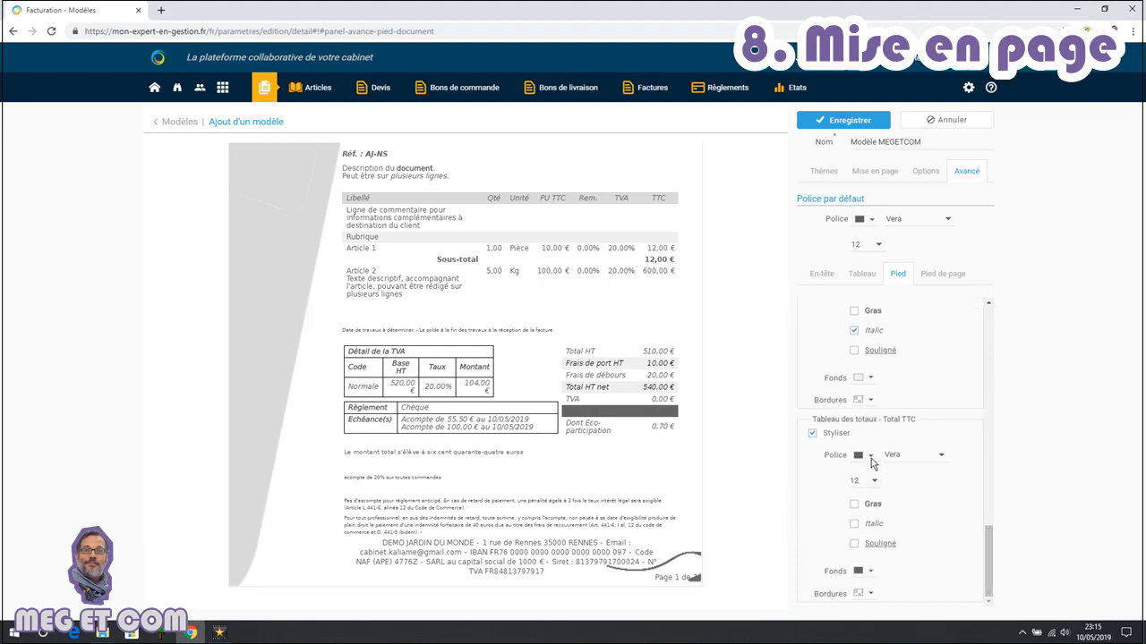
click(872, 458)
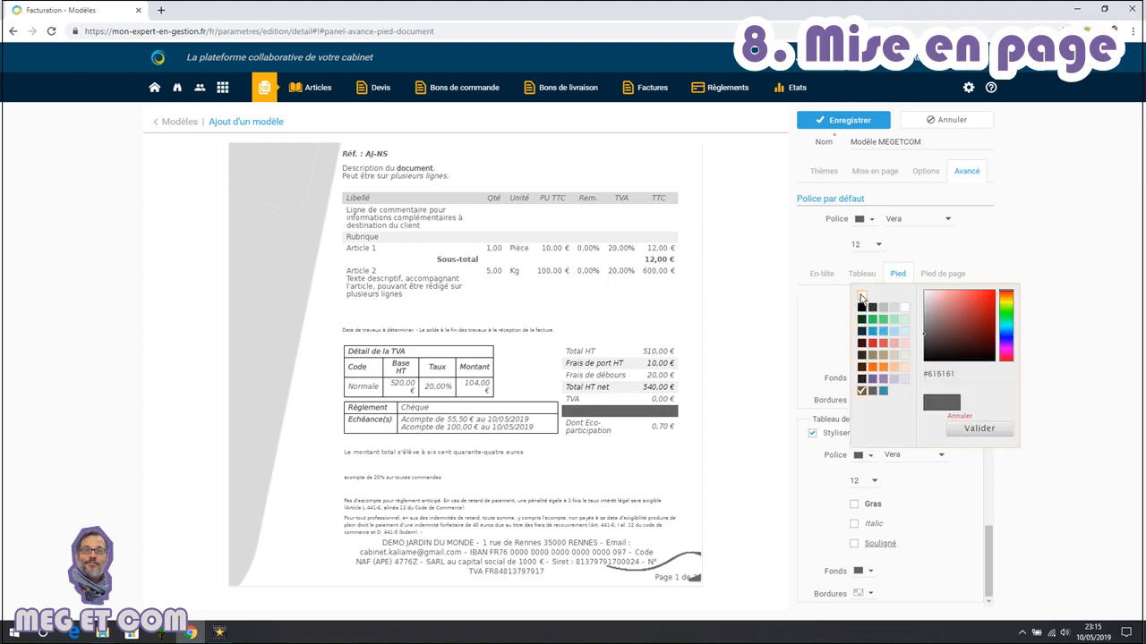
click(860, 299)
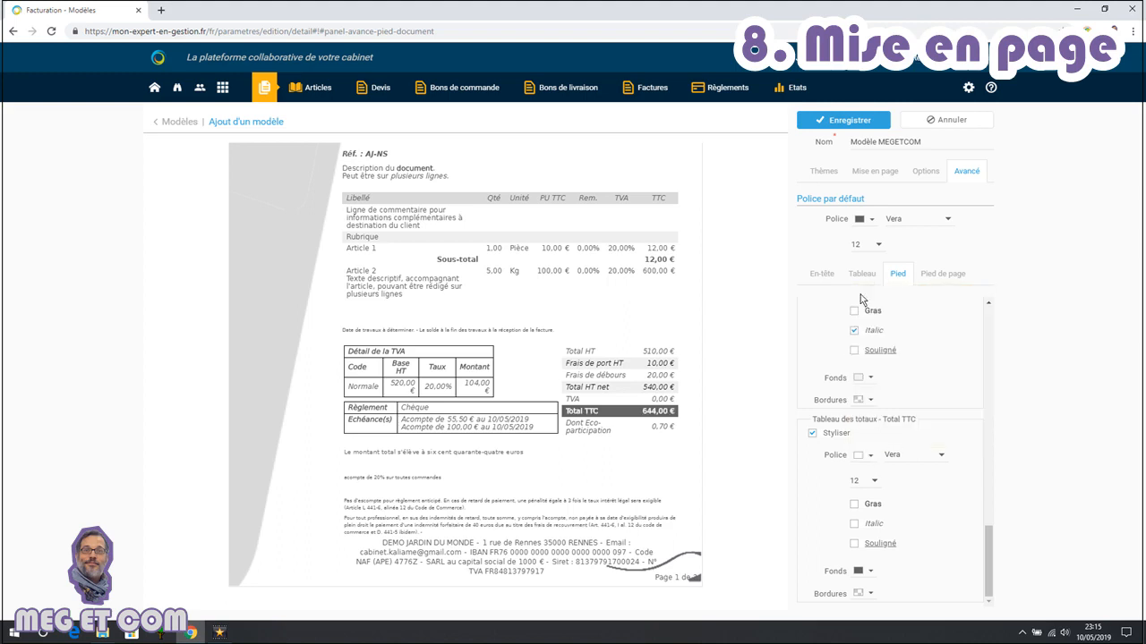
click(875, 524)
In the page footer settings, show only Raison sociale and Coordonnées among the company details
click(942, 278)
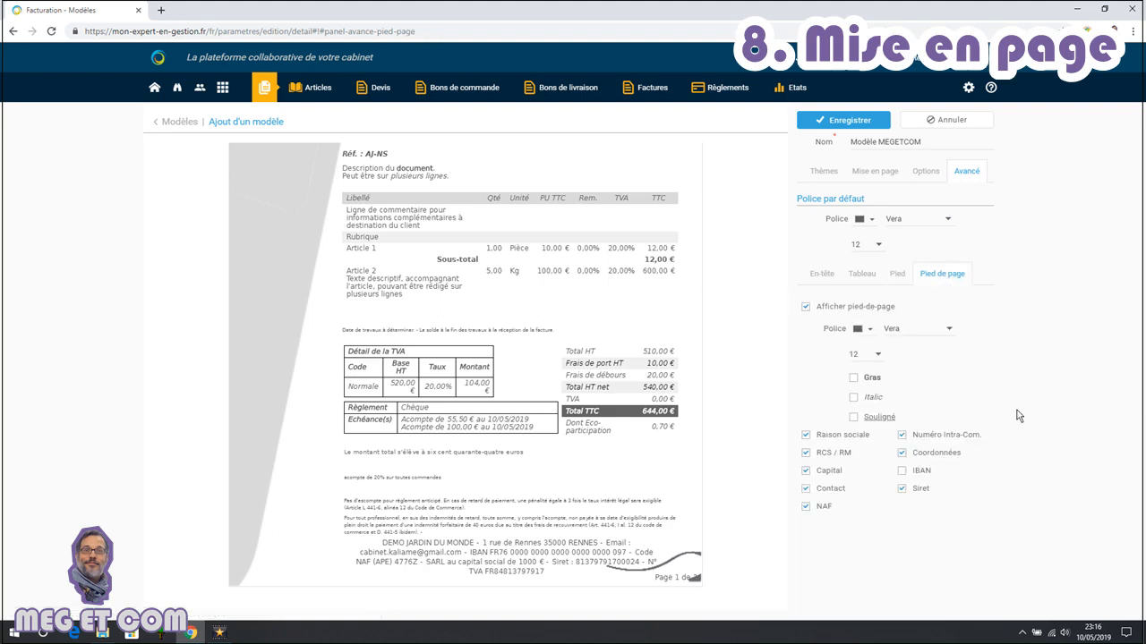
click(806, 435)
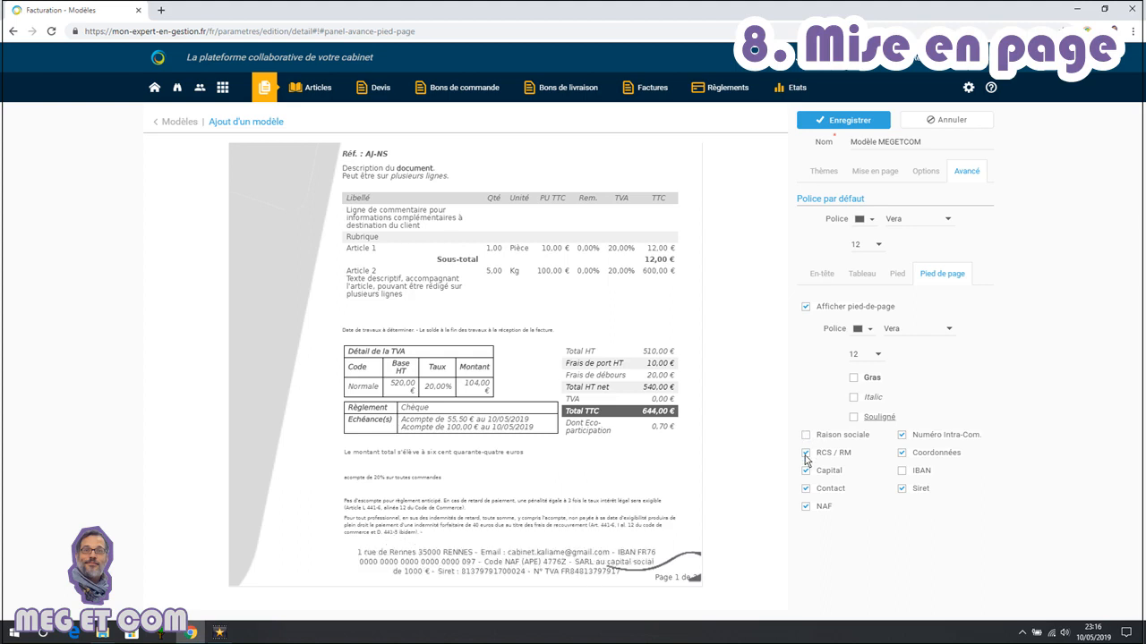
click(806, 471)
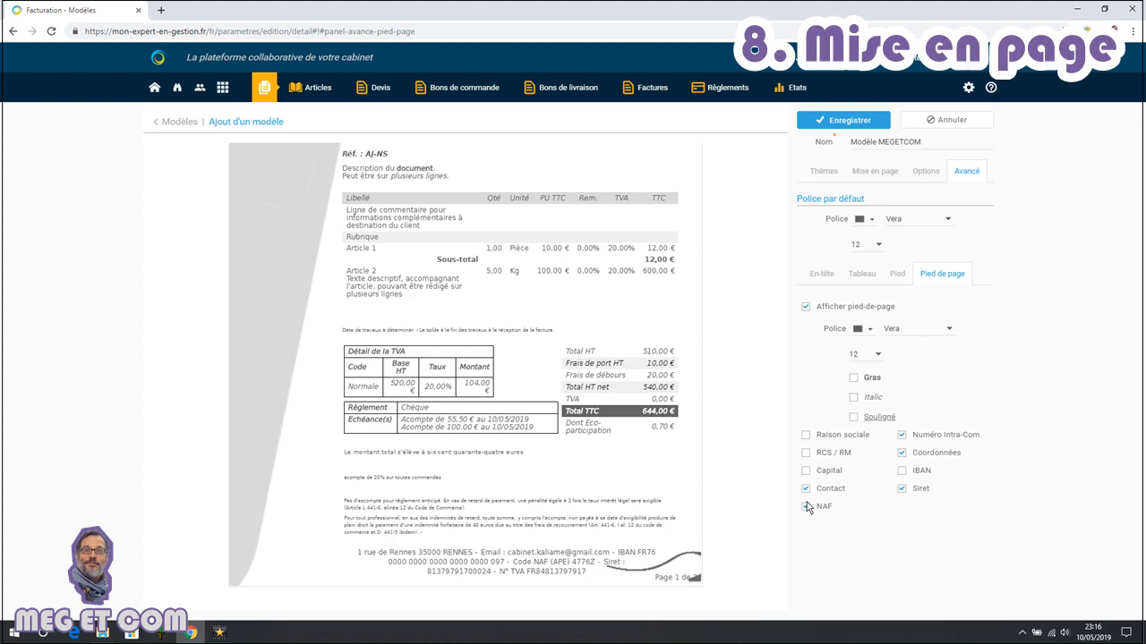
click(806, 489)
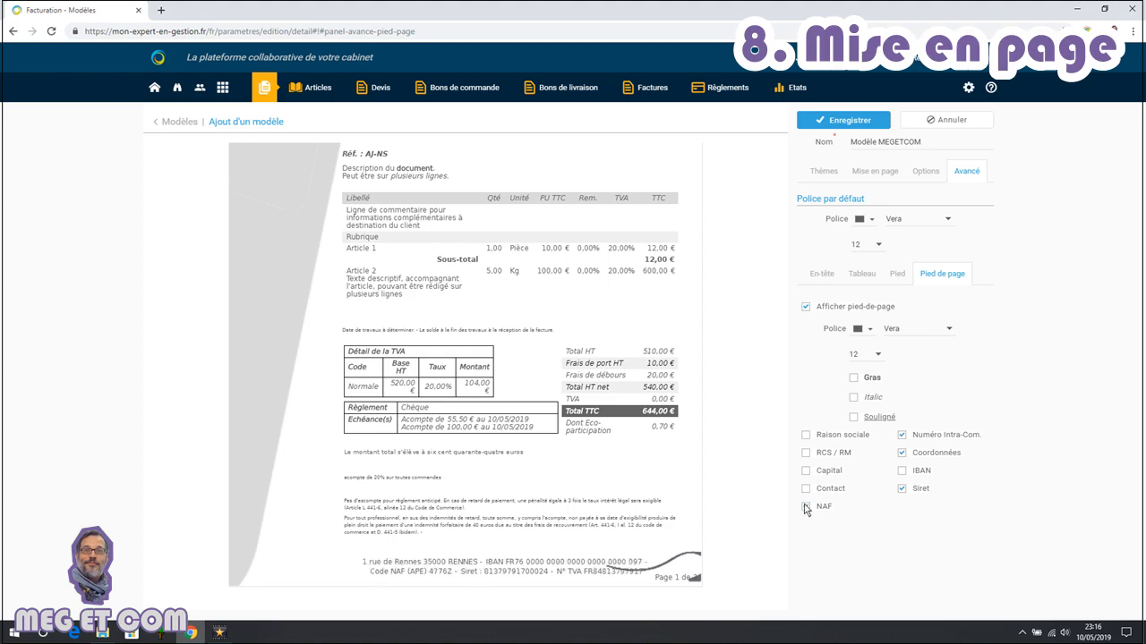
click(805, 508)
click(902, 435)
click(904, 452)
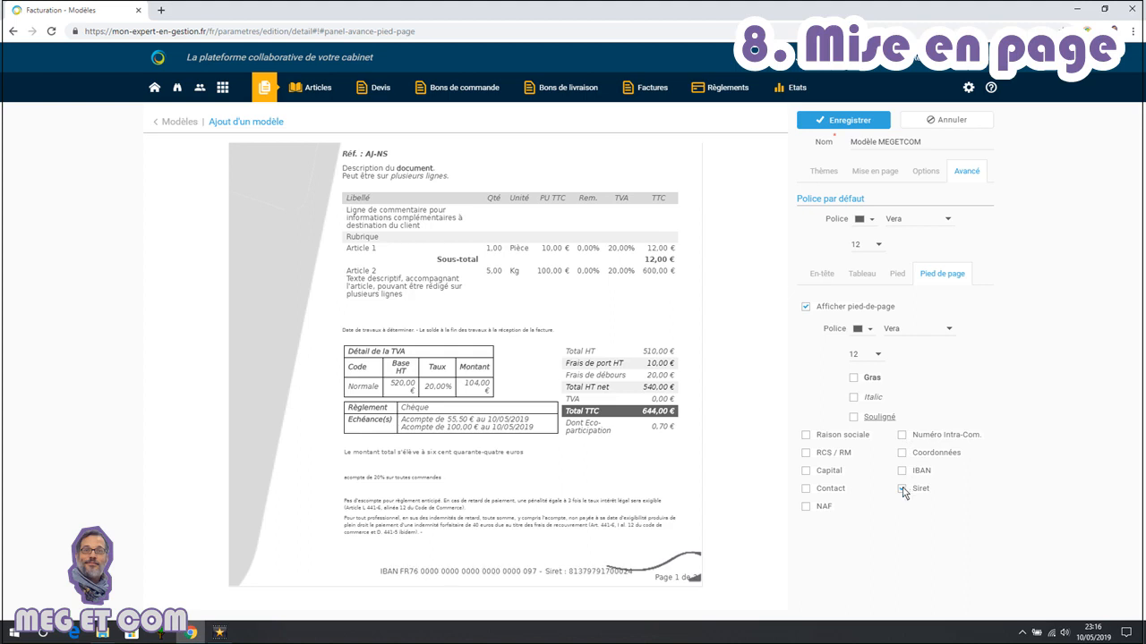
click(902, 490)
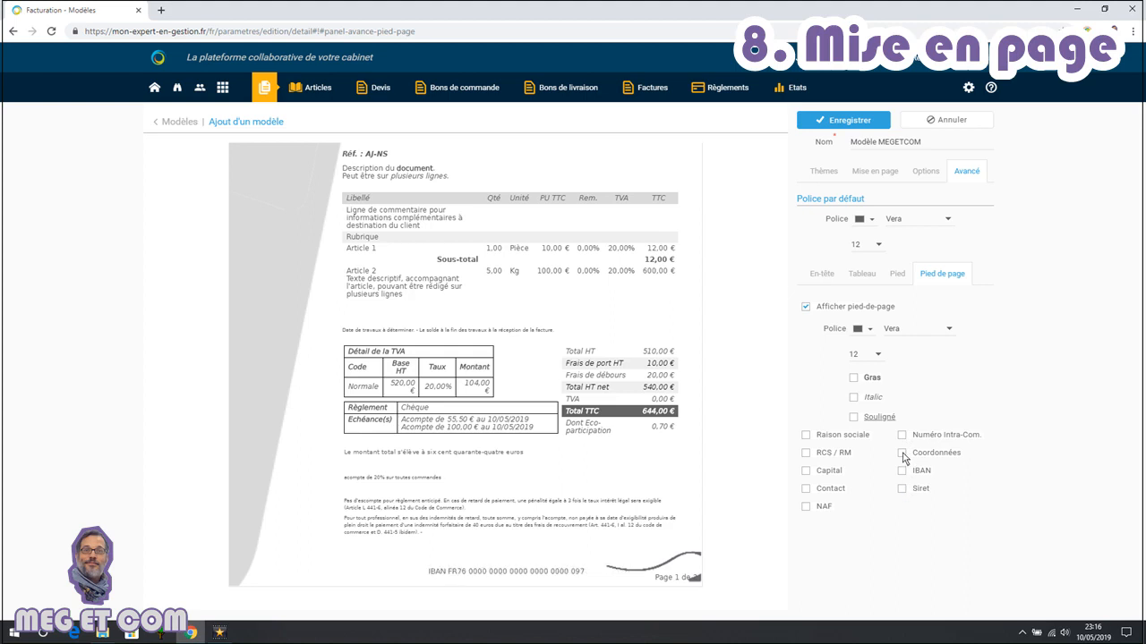
click(902, 471)
click(902, 472)
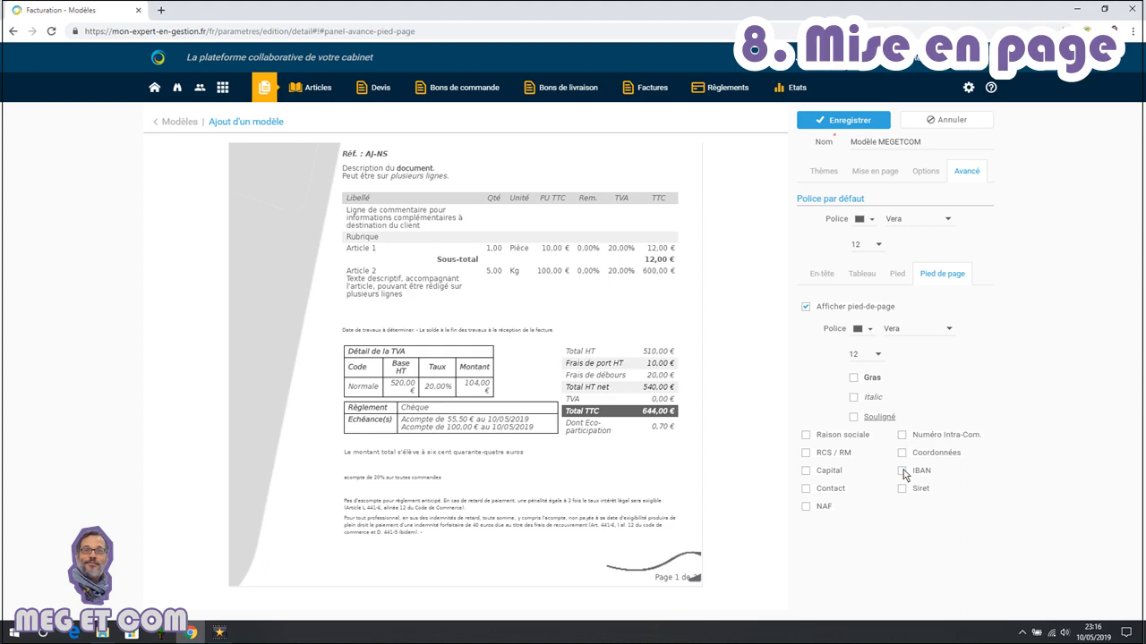
click(902, 453)
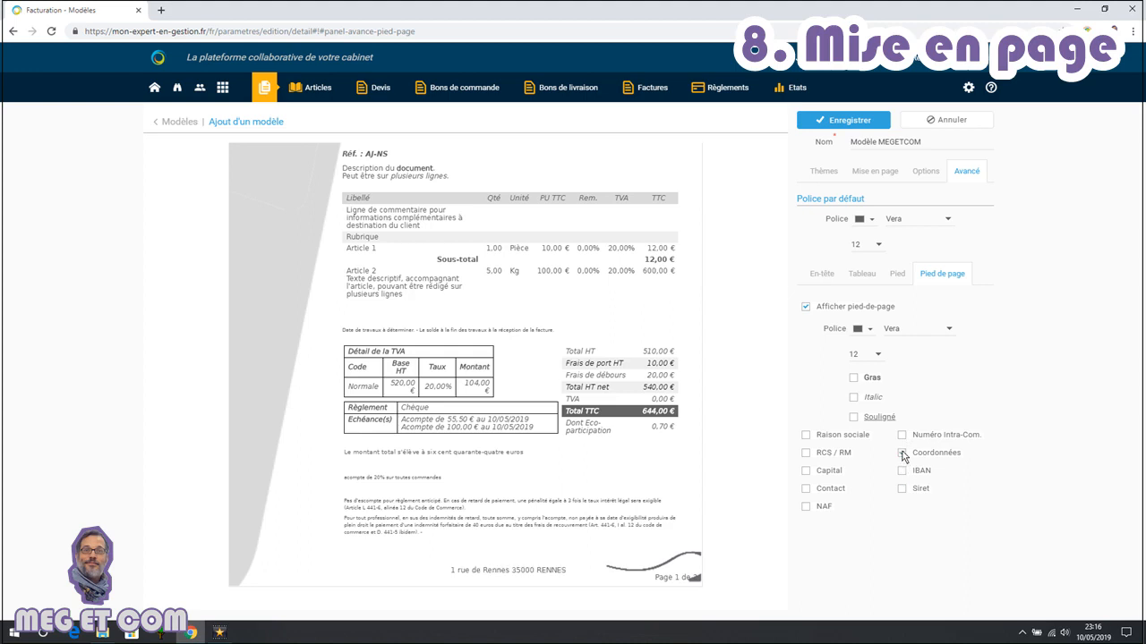
click(806, 436)
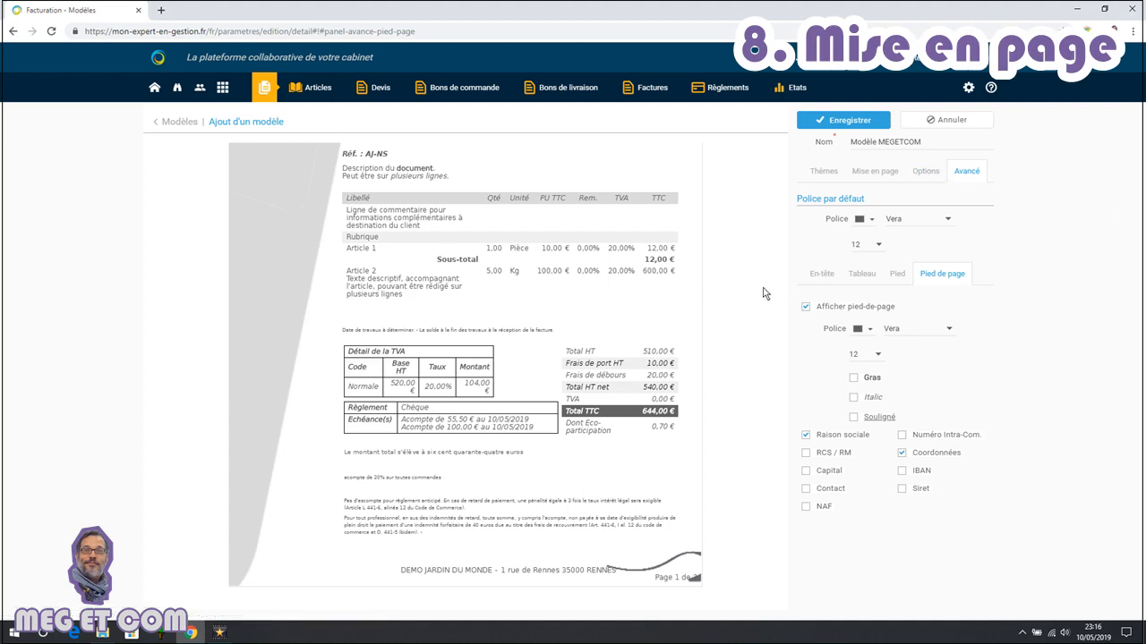
Save the invoice template
scroll(764, 294, up, 3)
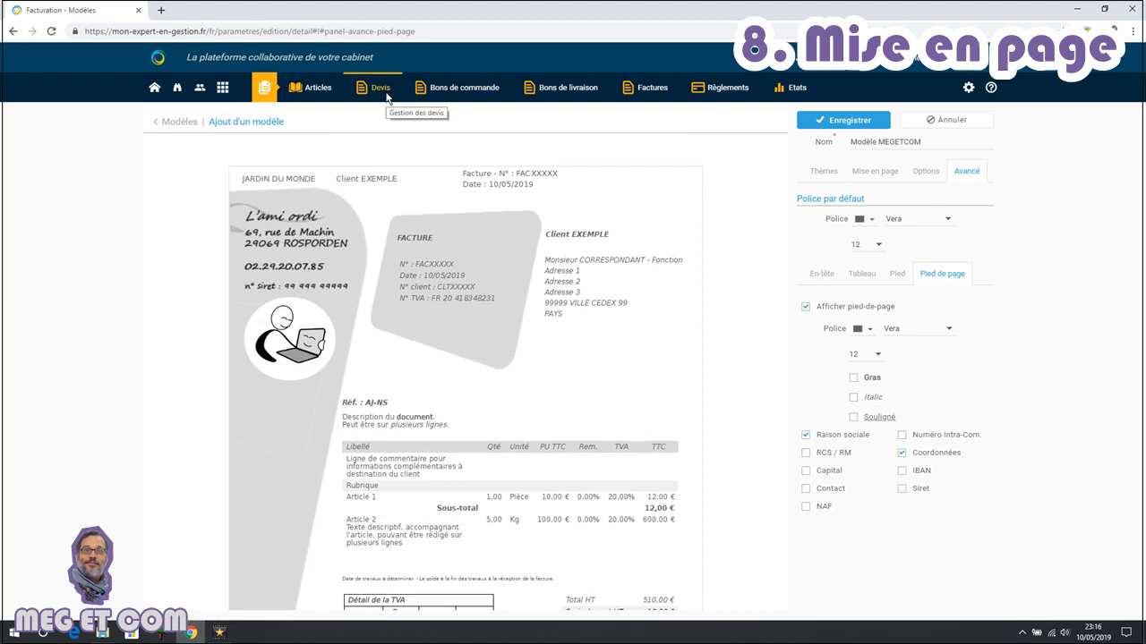
click(839, 126)
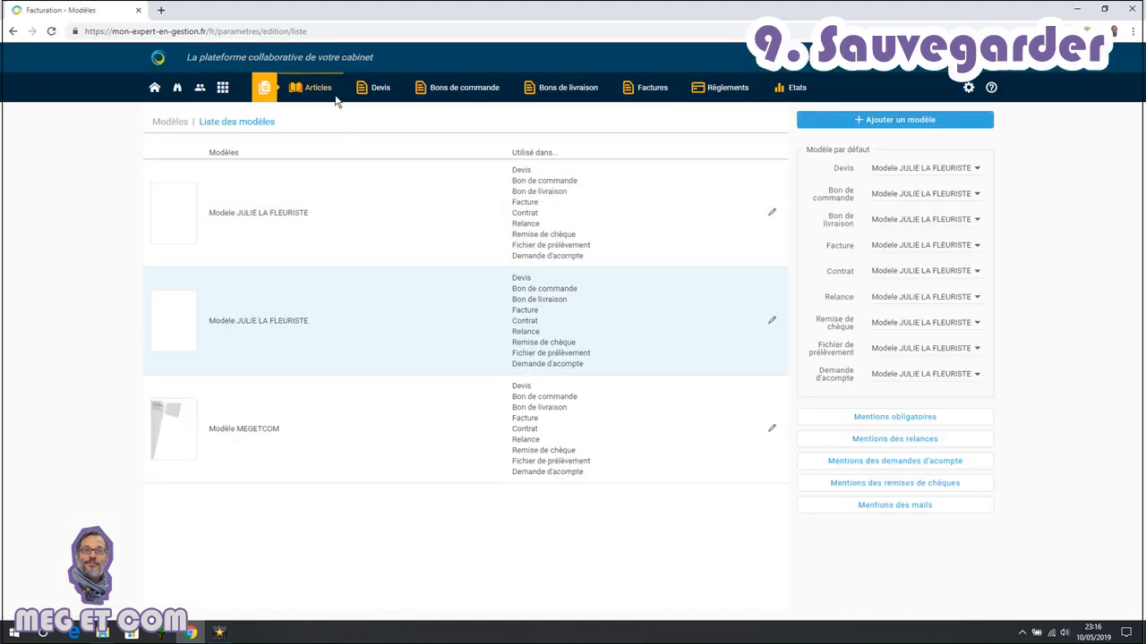
Open the draft quote for editing and switch its template to Modèle MEGETCOM
click(327, 89)
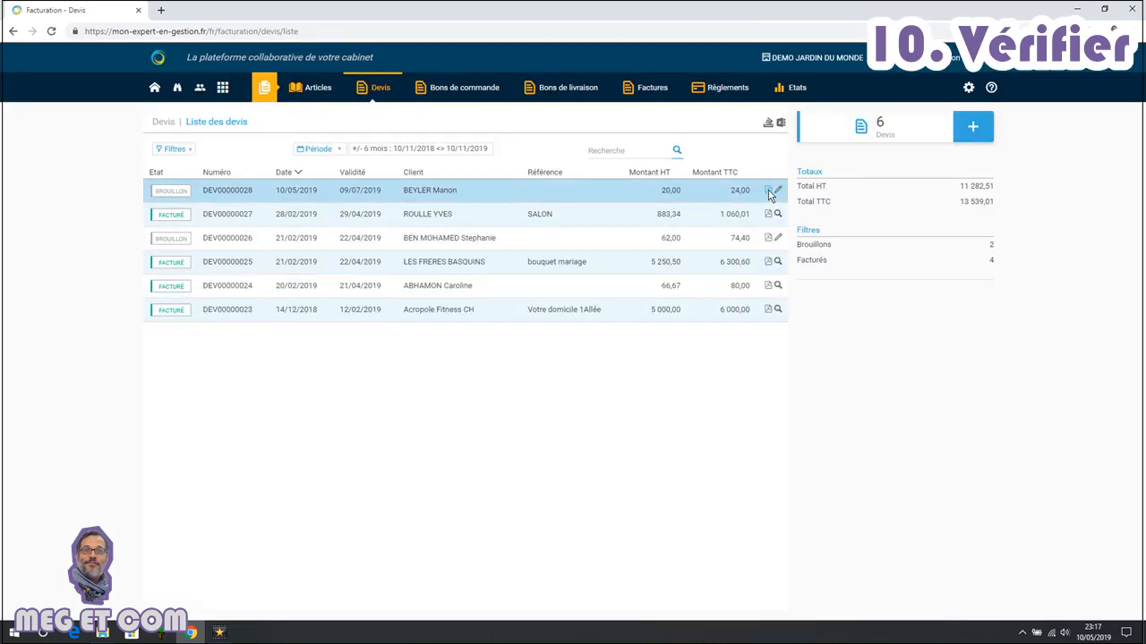
click(779, 193)
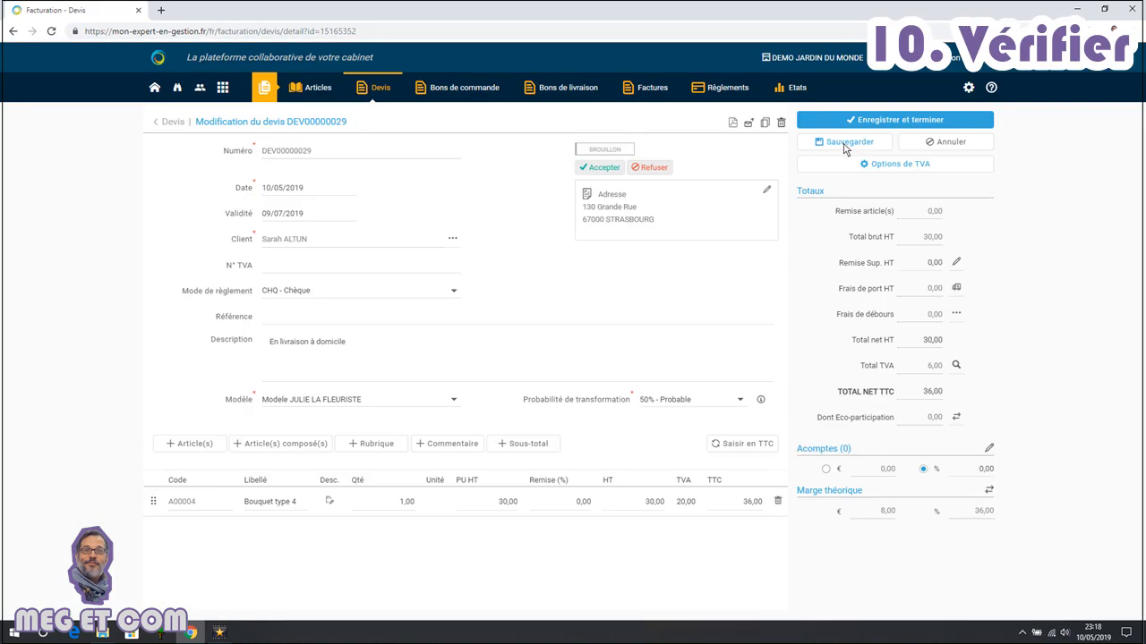
click(844, 146)
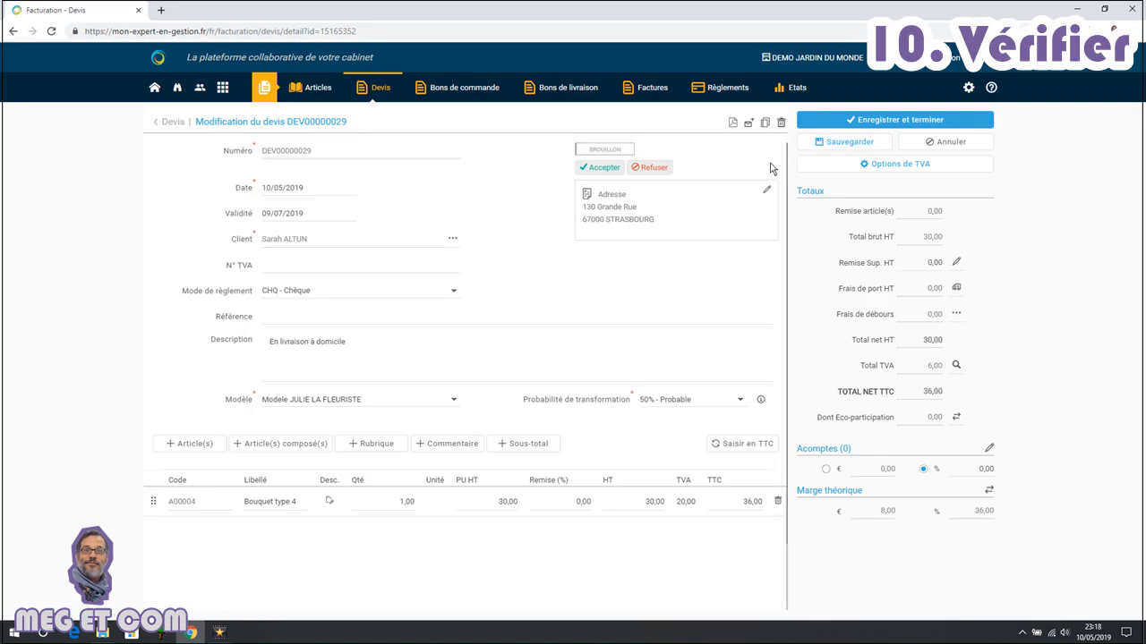
click(442, 404)
click(349, 433)
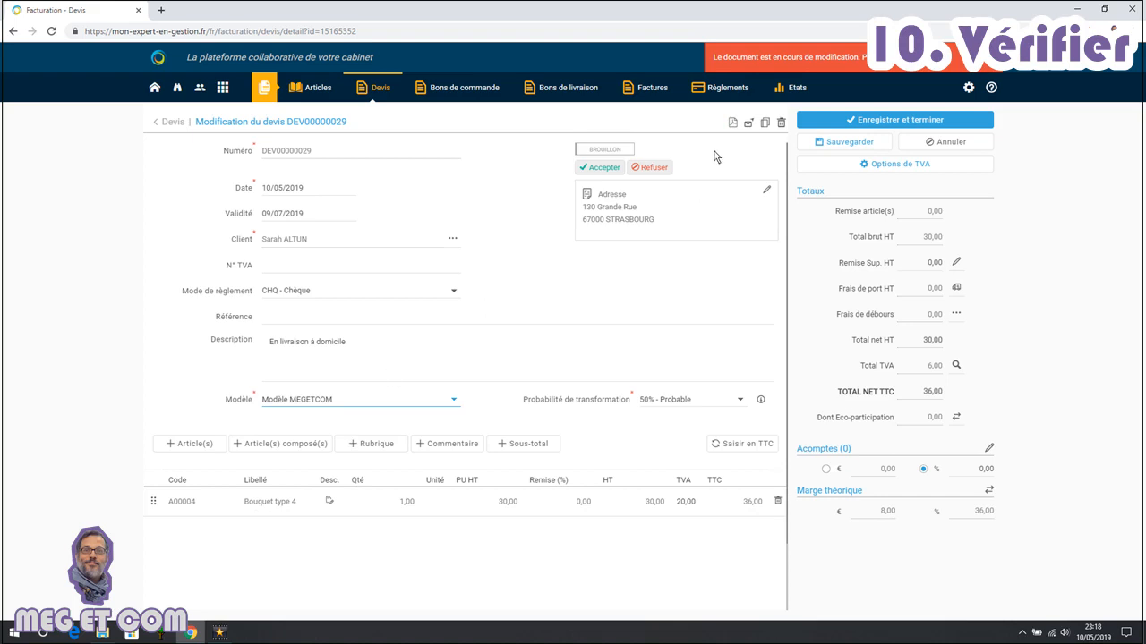
Export the quote as a PDF to preview the new template
click(733, 123)
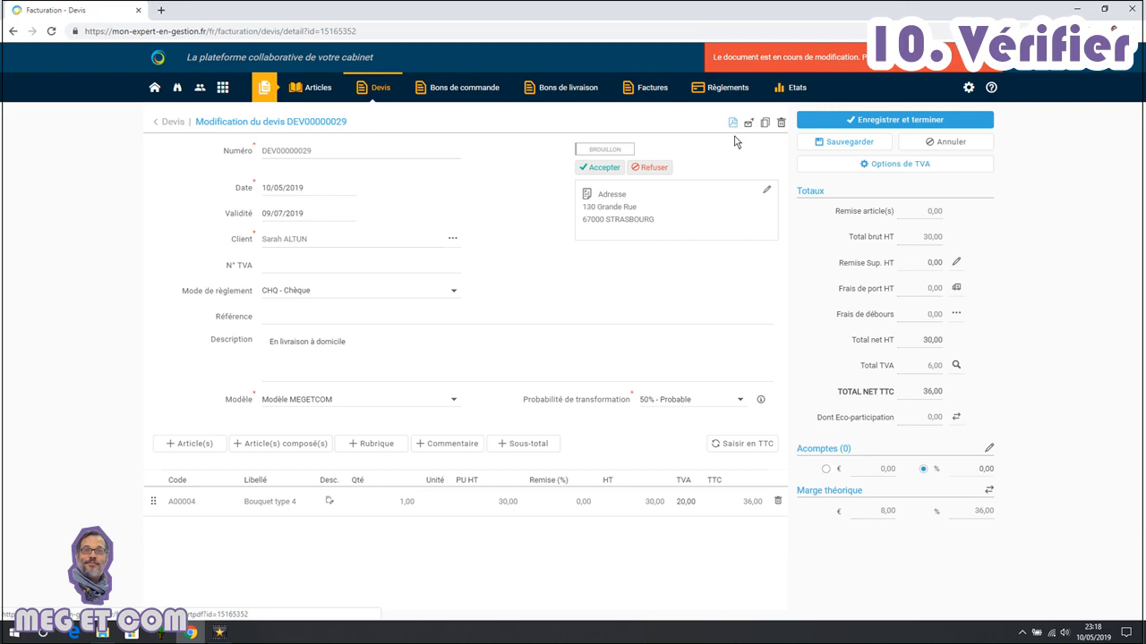
click(734, 122)
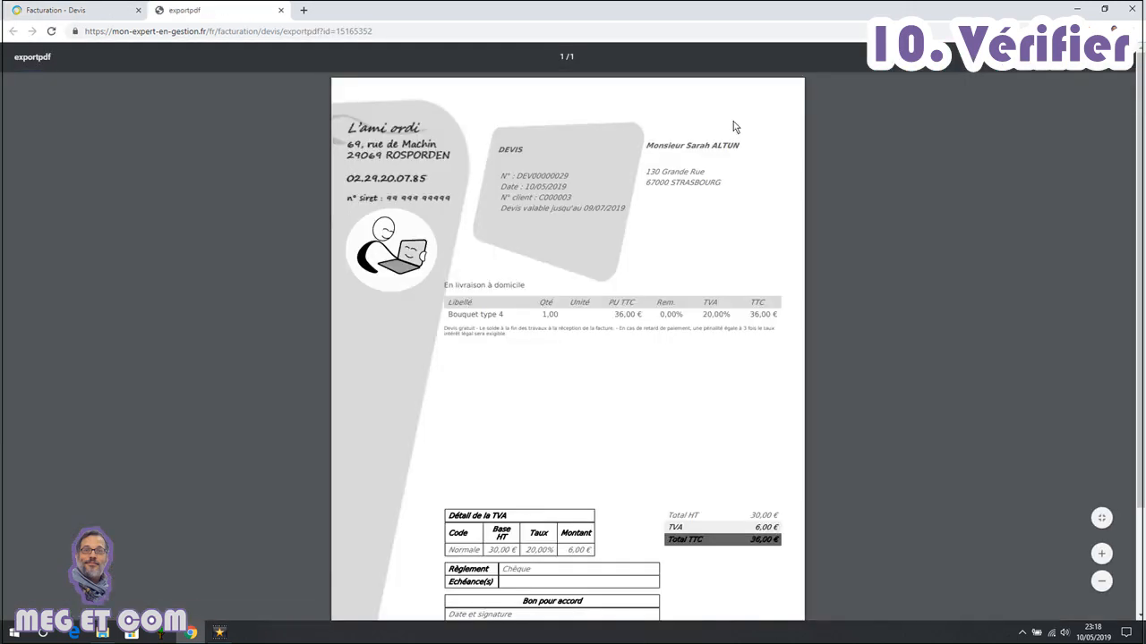